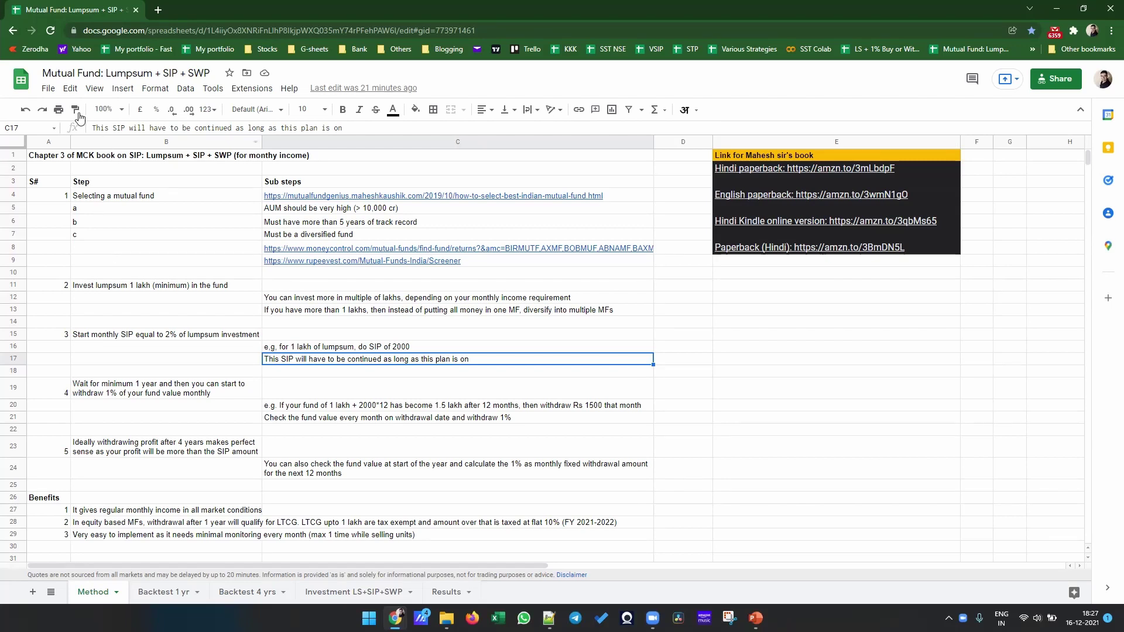
Review the first step of the Method sheet, selecting a mutual fund, with its AUM, track record and diversification criteria
click(104, 198)
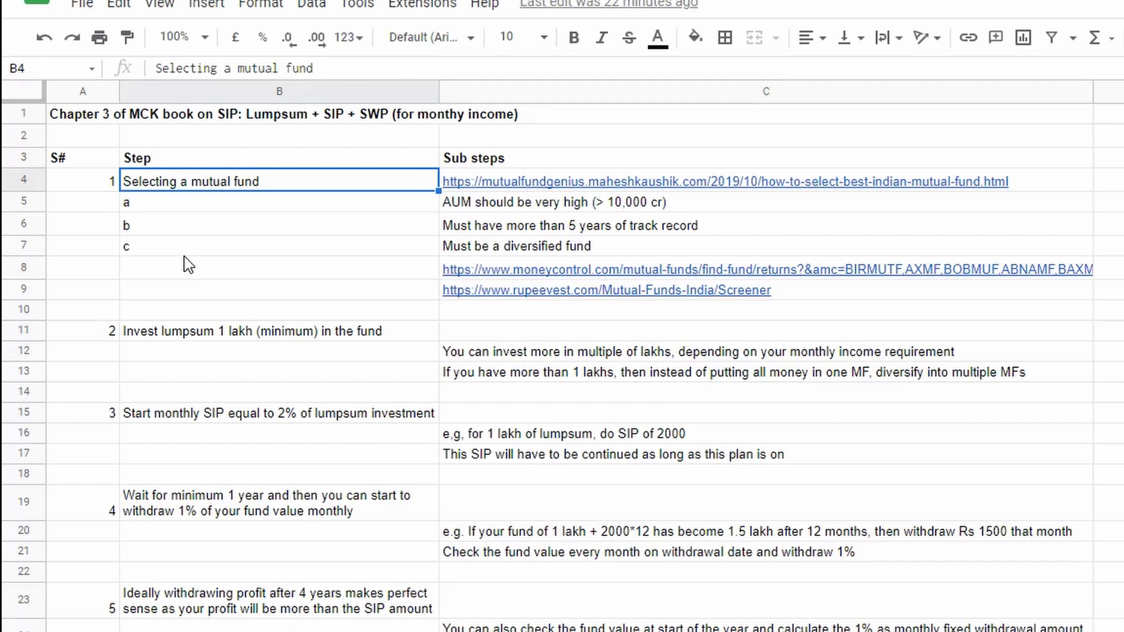
click(479, 205)
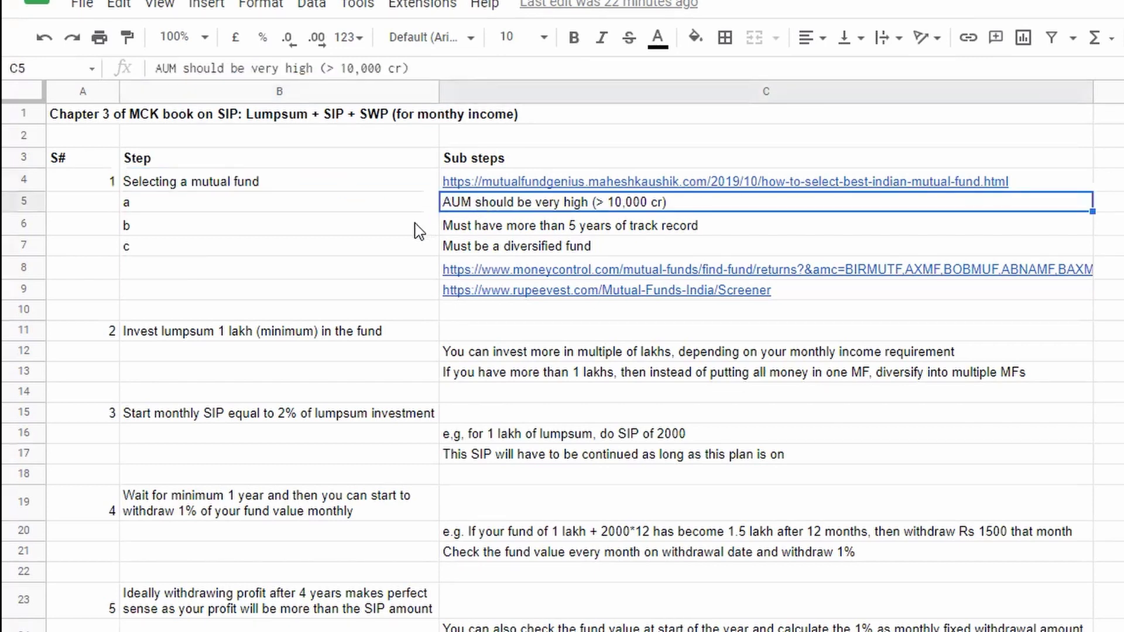
mouse_move(557, 185)
click(476, 227)
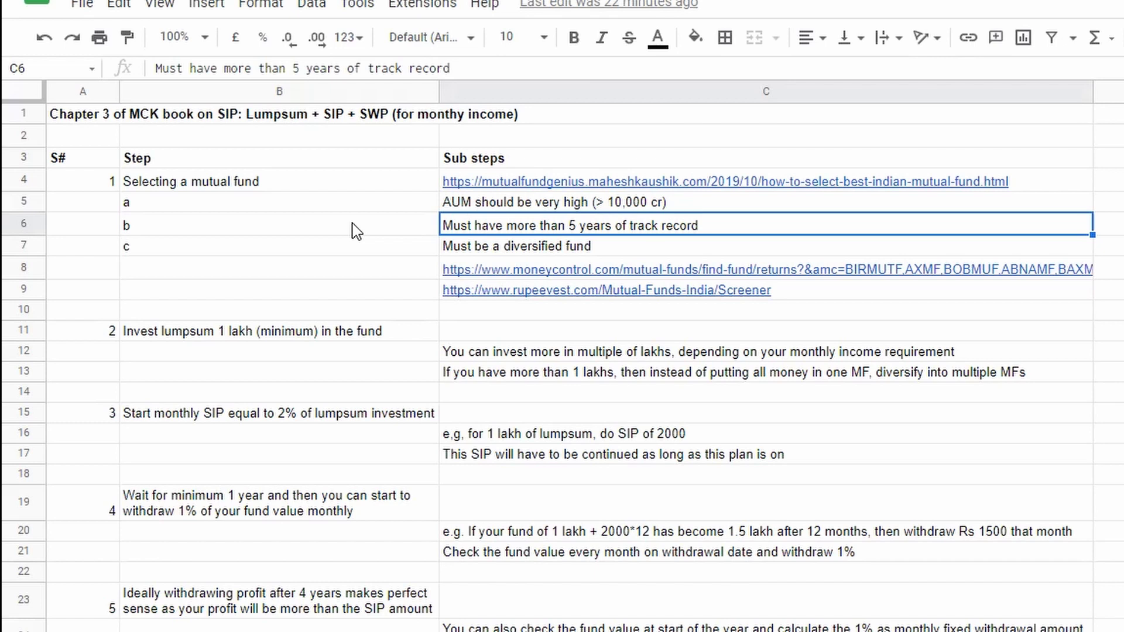
click(452, 252)
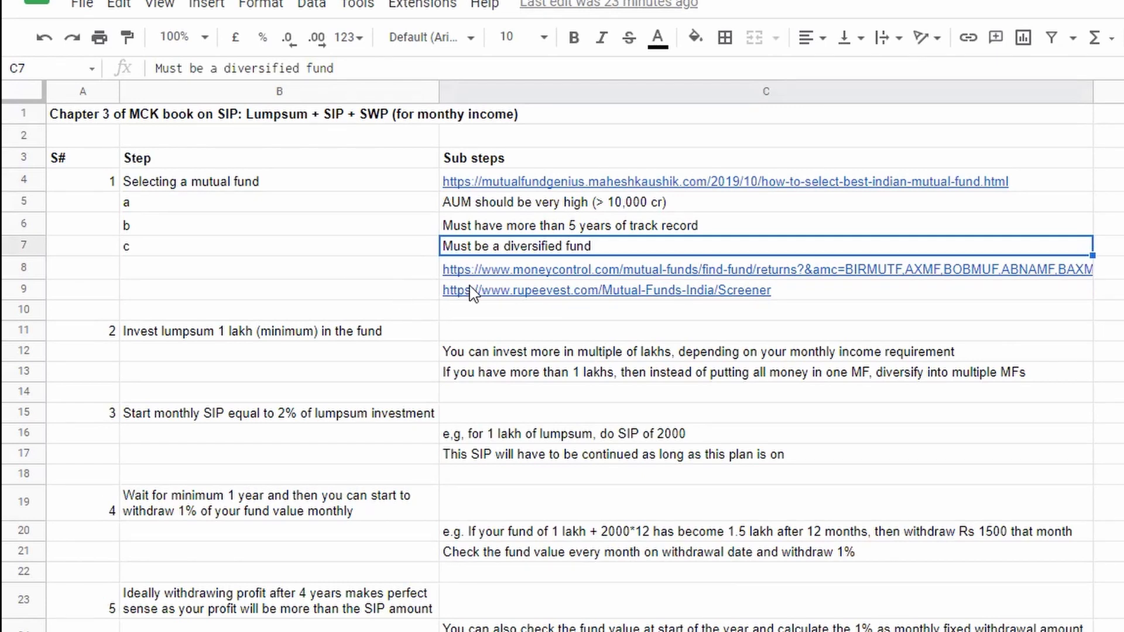
Open the linked Moneycontrol fund finder and examine its fund house, category, rank, fund parameter and investment parameter filters
mouse_move(521, 277)
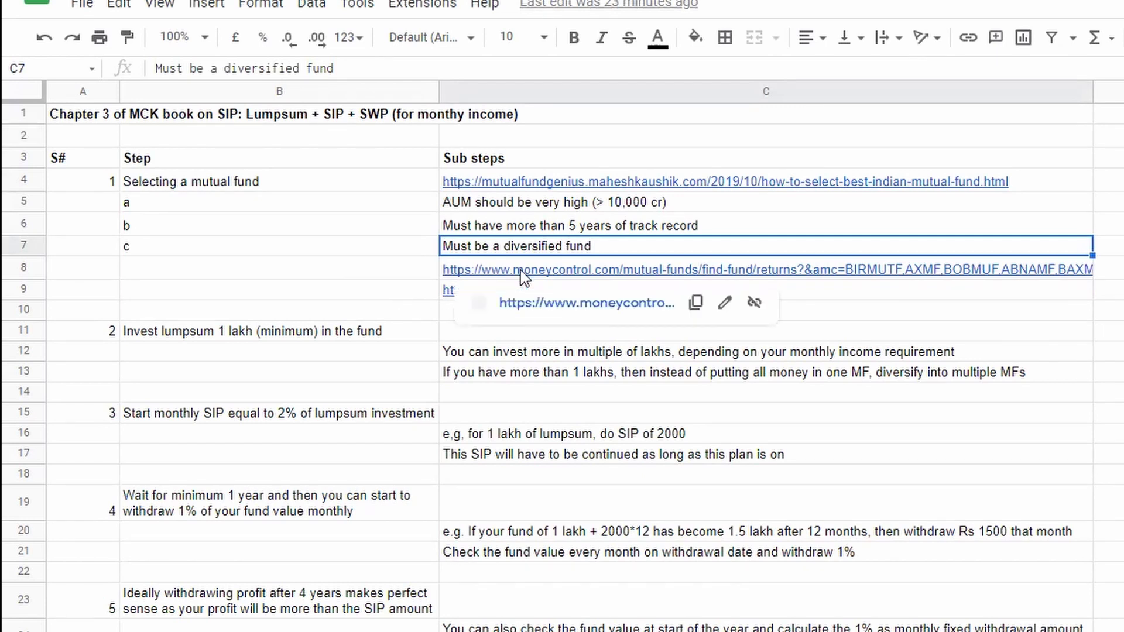
click(519, 304)
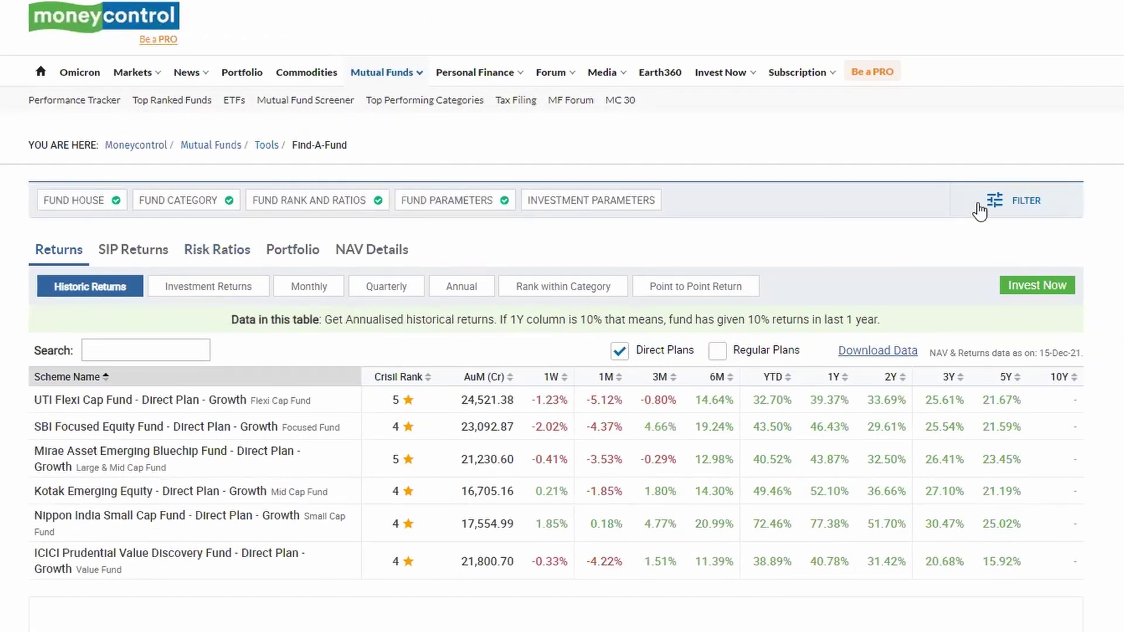
click(1027, 206)
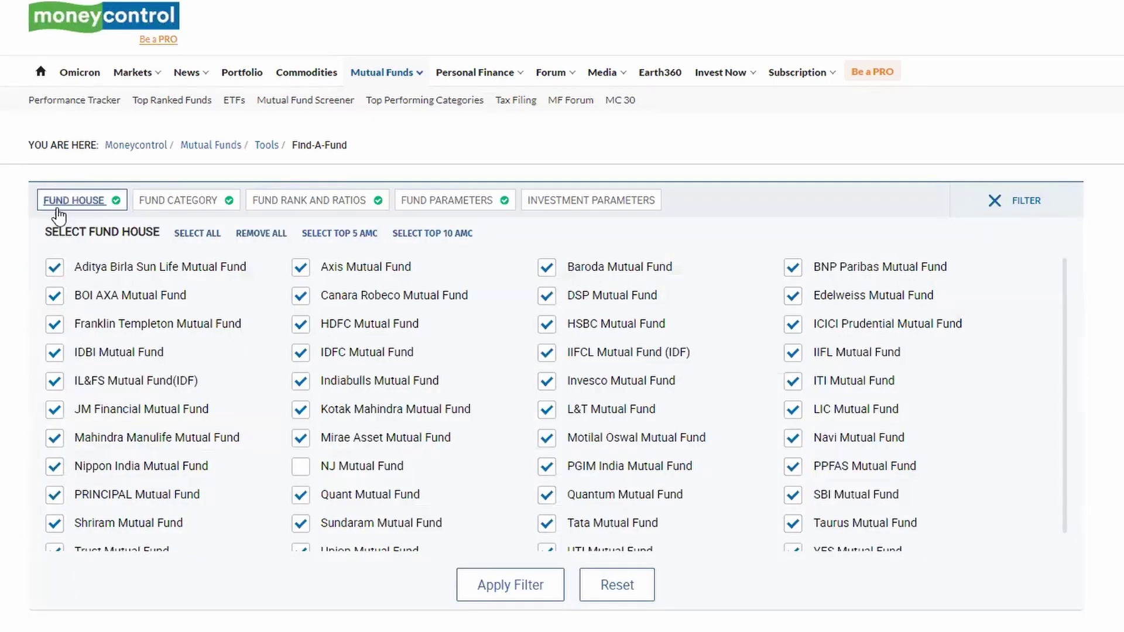
click(168, 200)
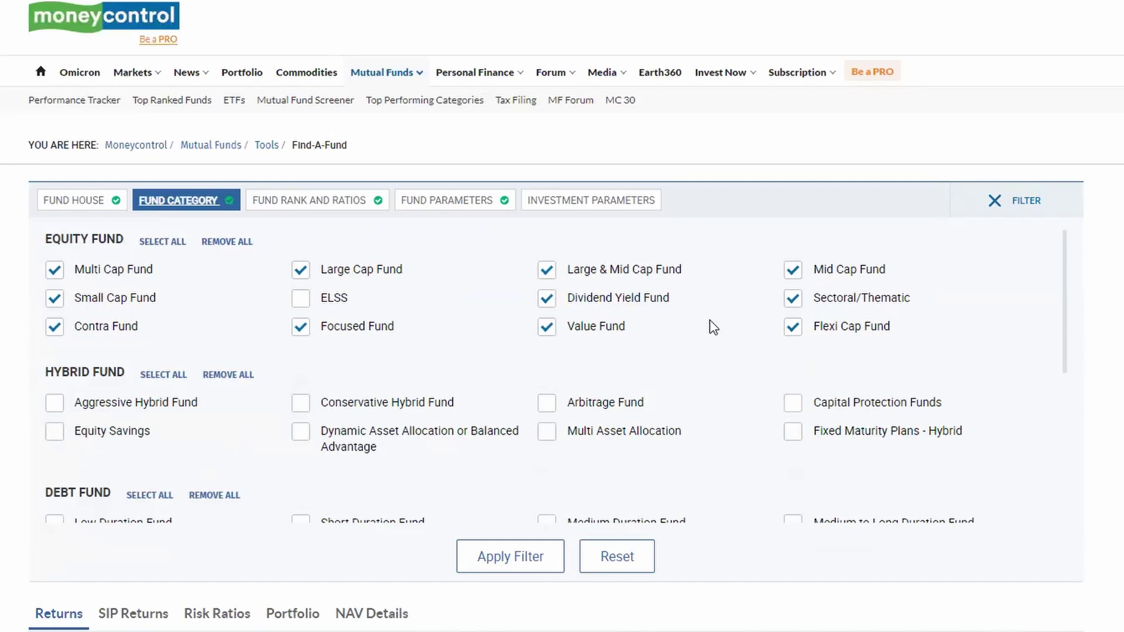
click(289, 206)
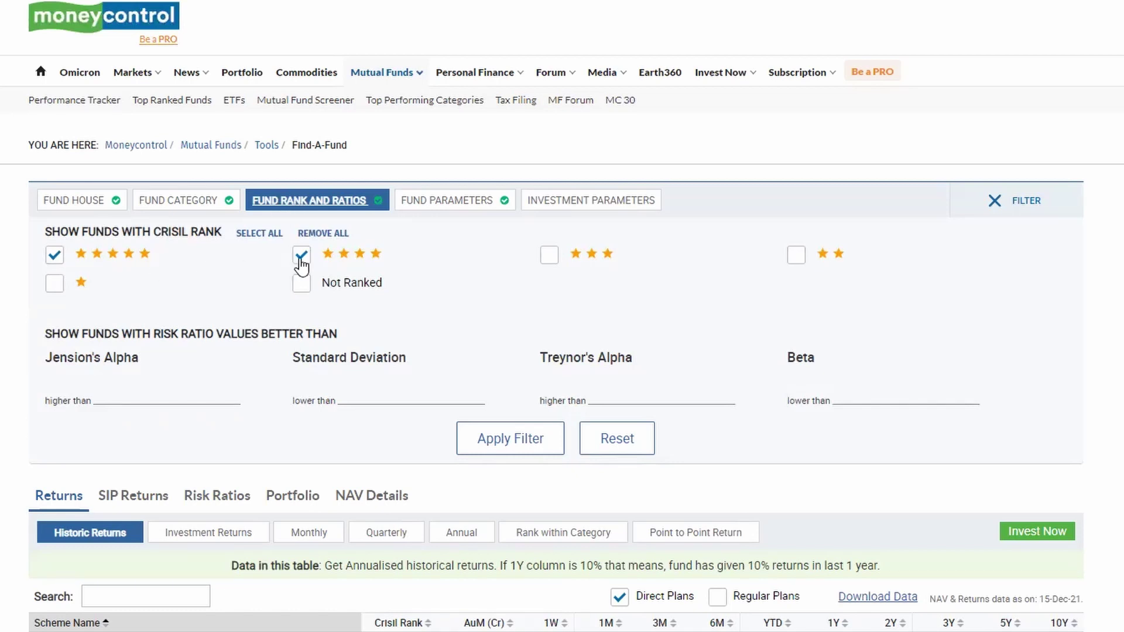
click(436, 206)
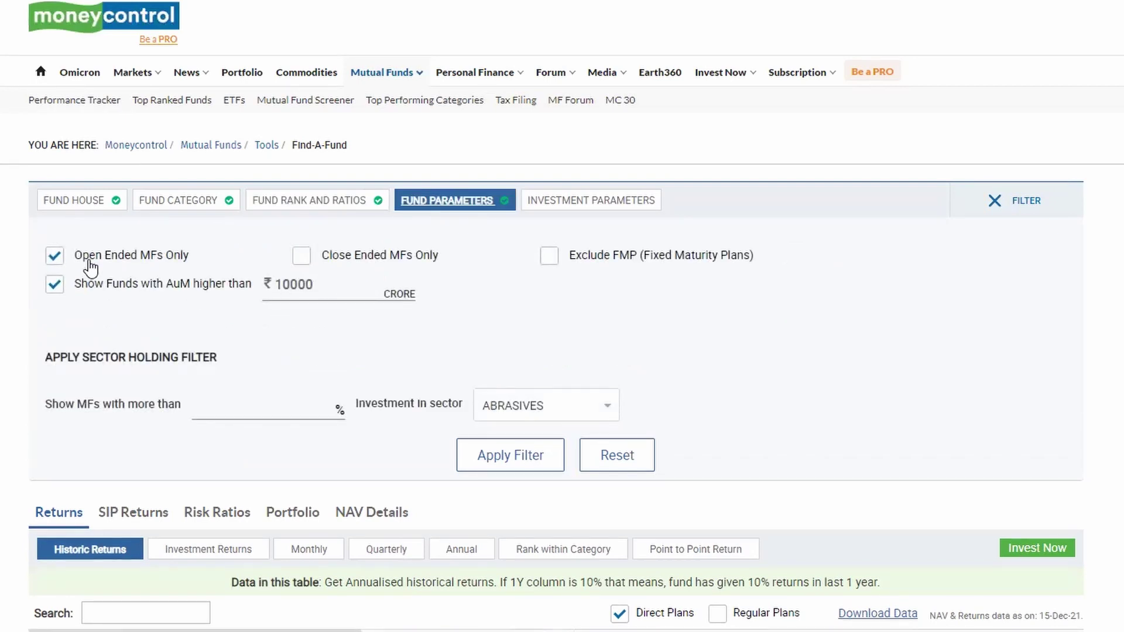
click(560, 208)
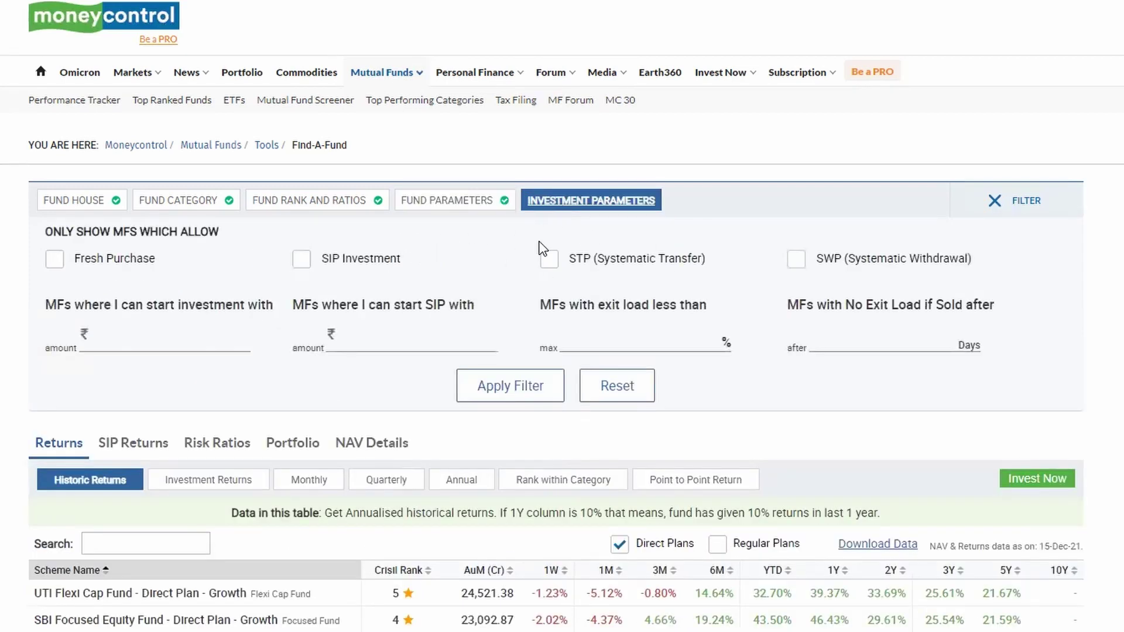
scroll(626, 510, down, 3)
scroll(626, 510, down, 3)
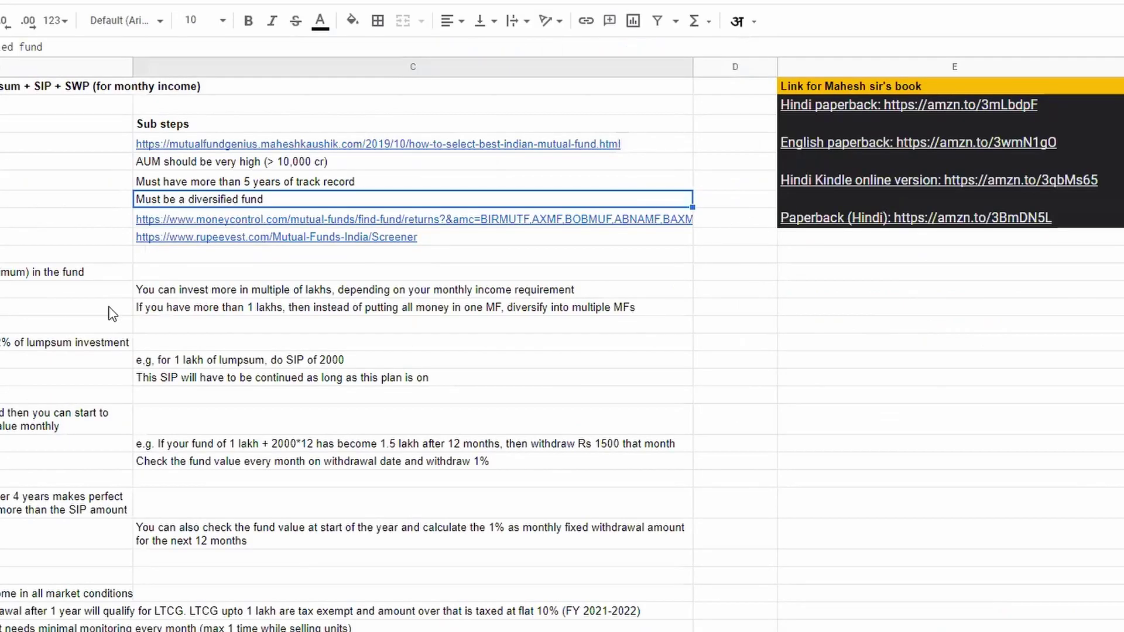
Return to the Method sheet and review steps 2 to 5 on lumpsum investment, monthly SIP and withdrawals, with their examples
mouse_move(185, 240)
click(66, 272)
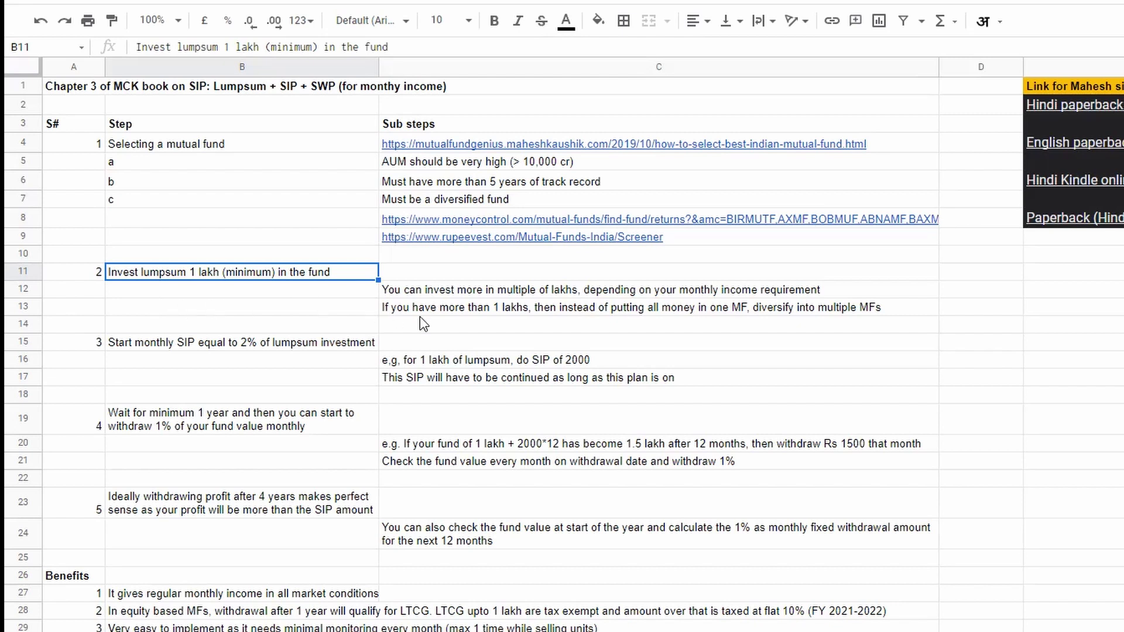
click(447, 312)
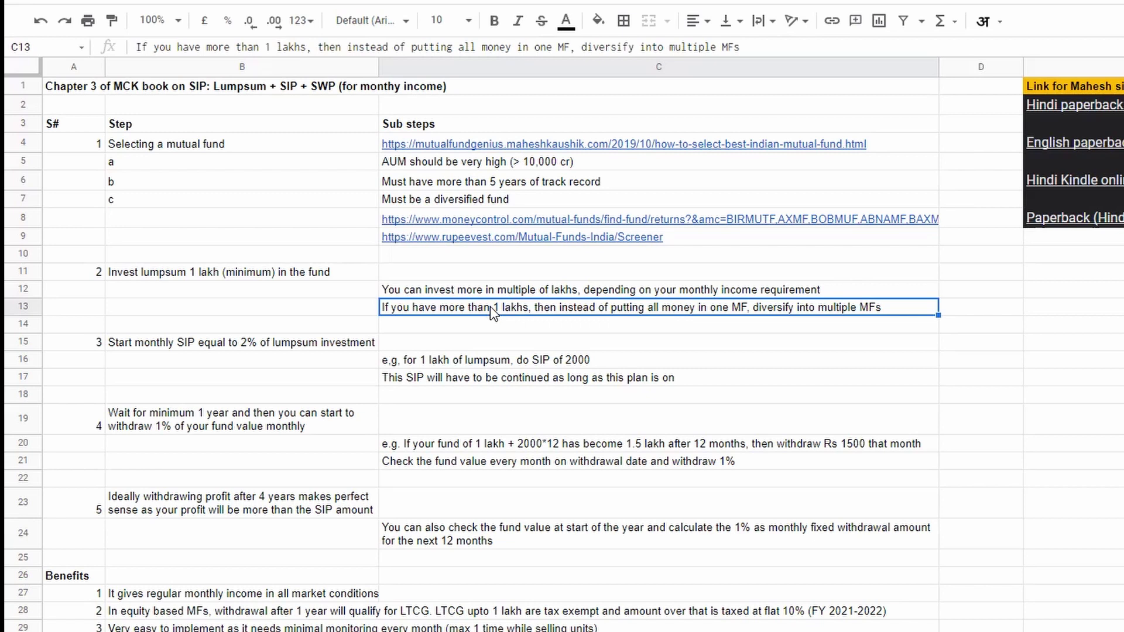
click(265, 345)
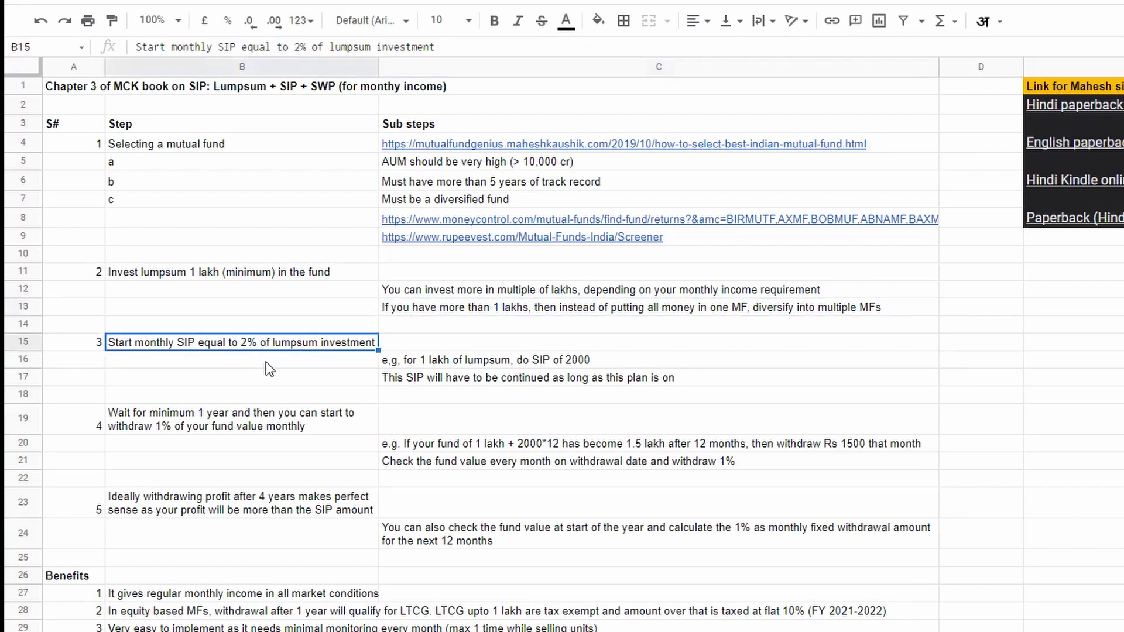
click(438, 368)
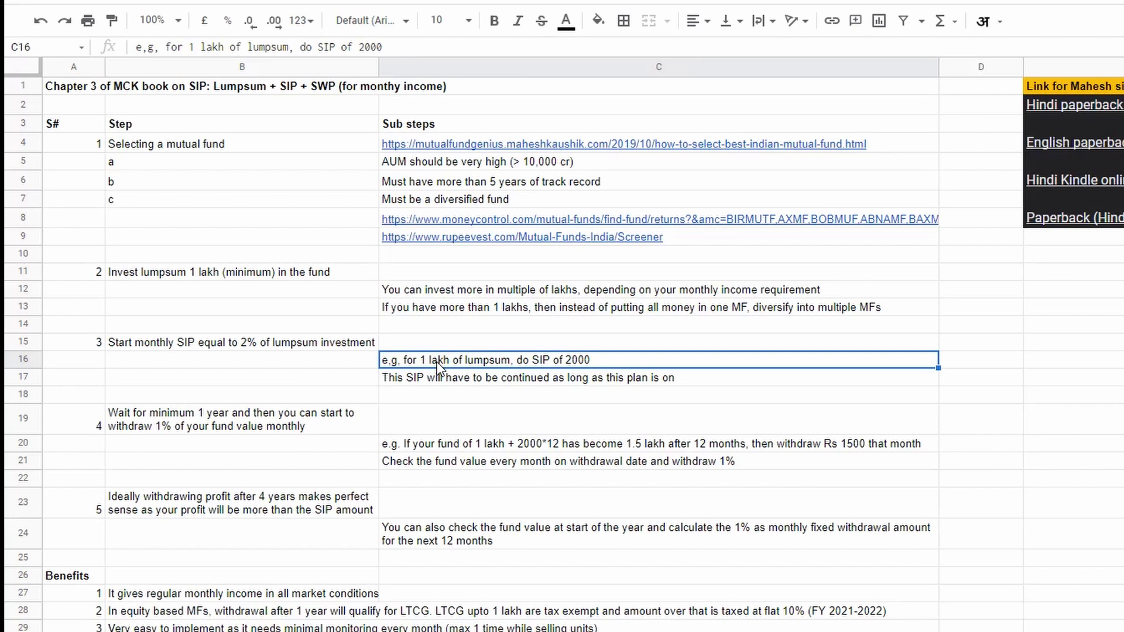
click(187, 418)
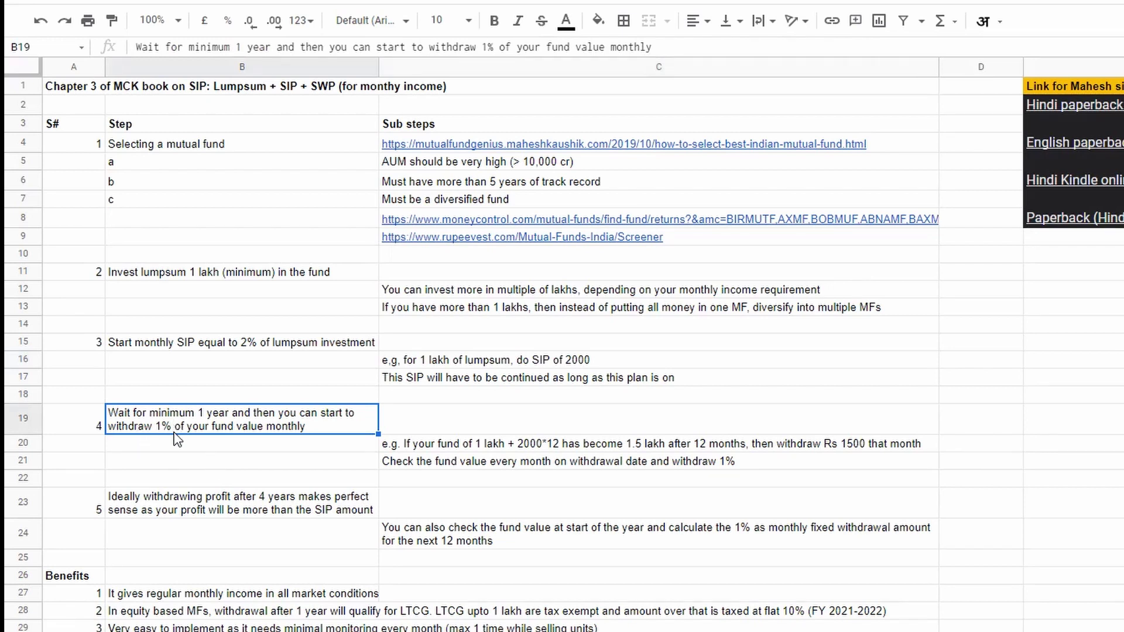
click(513, 449)
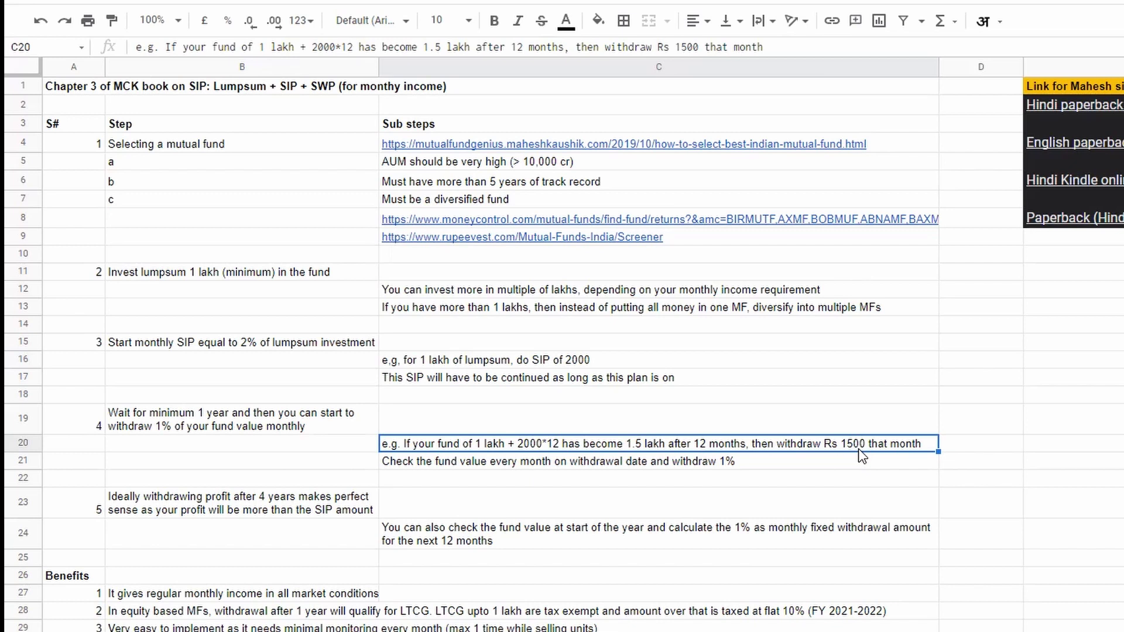
click(263, 504)
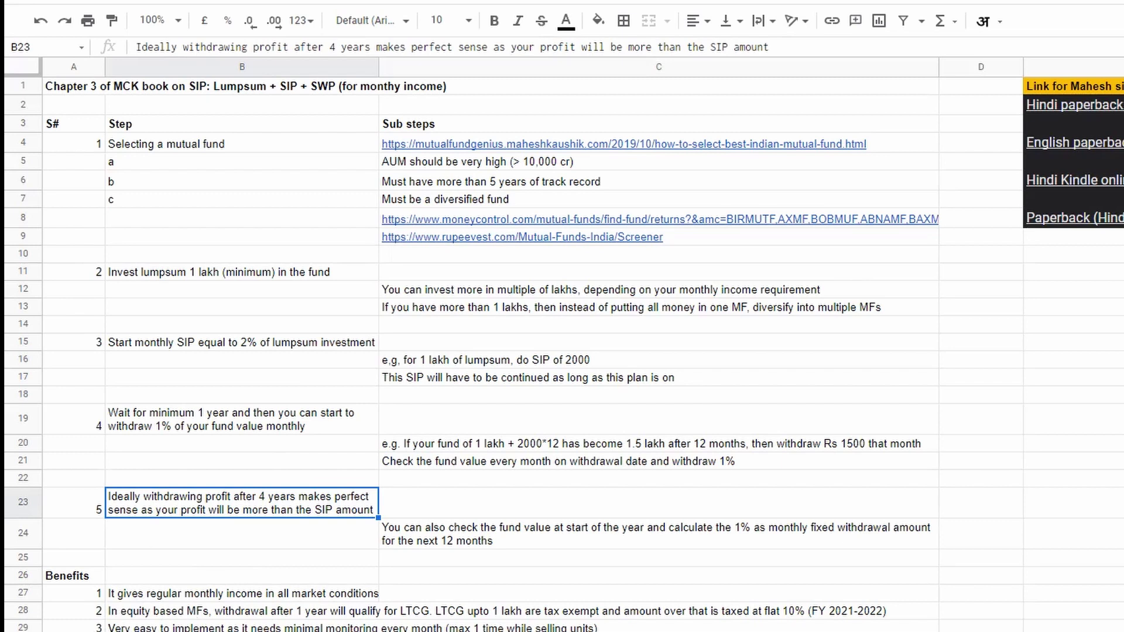
Open the Backtest 1 yr sheet and examine the summary rows for withdrawal after 1 year and after 4 years
click(306, 630)
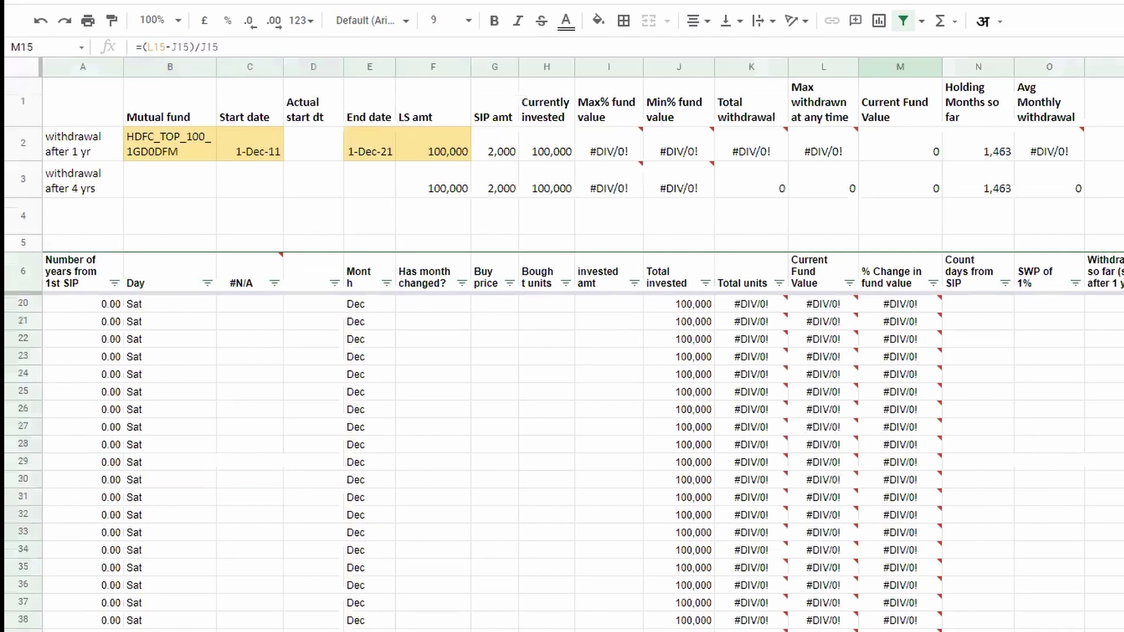
click(70, 181)
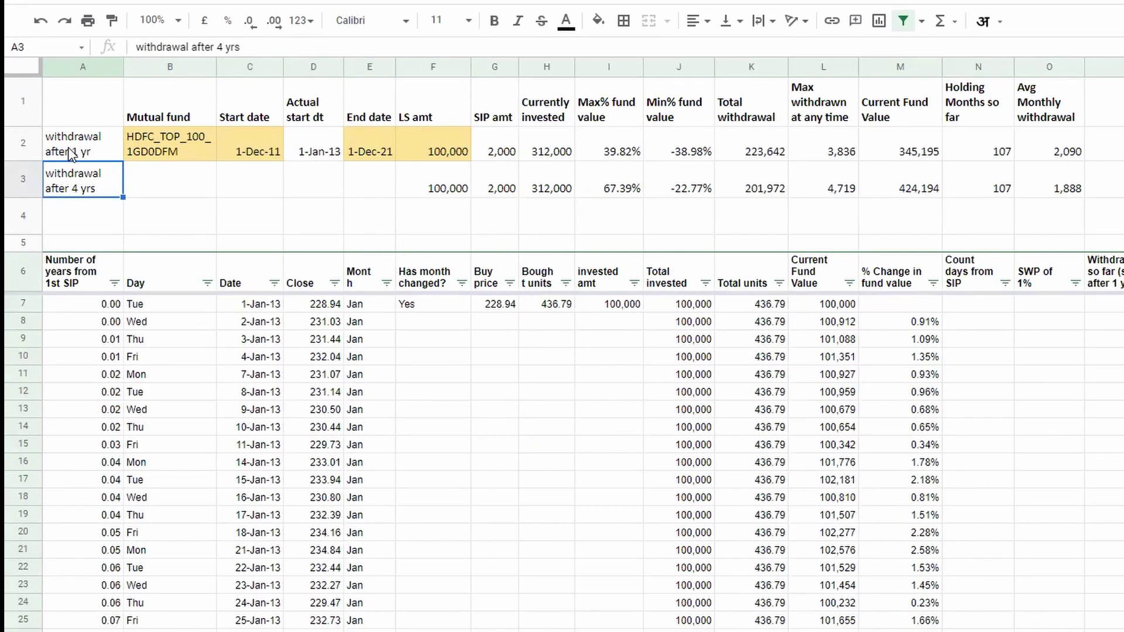
click(71, 153)
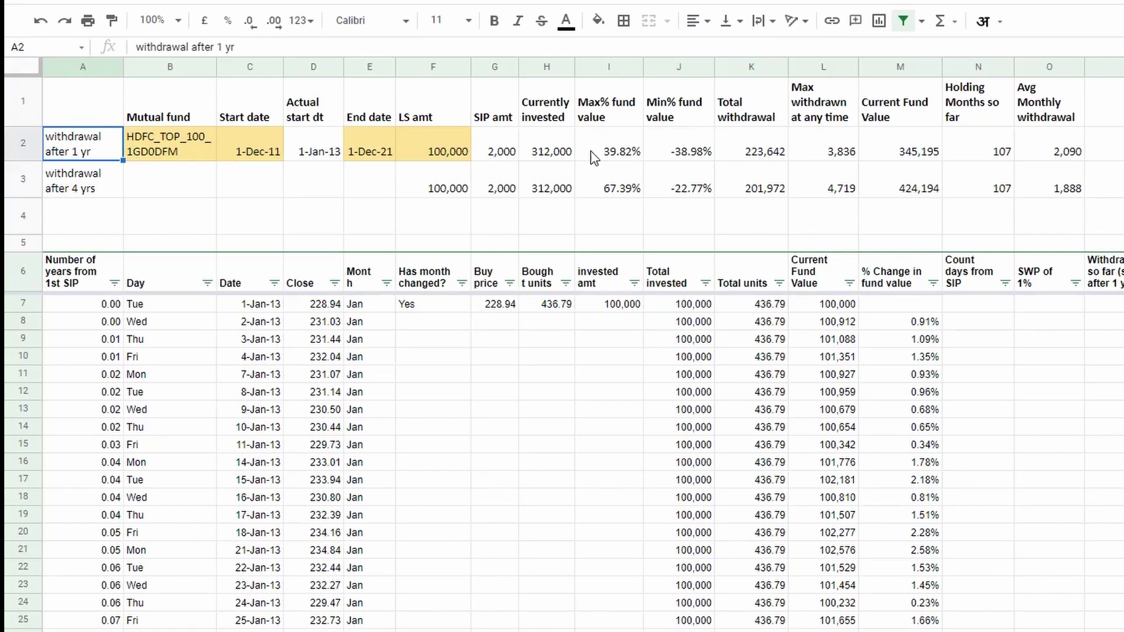
click(87, 189)
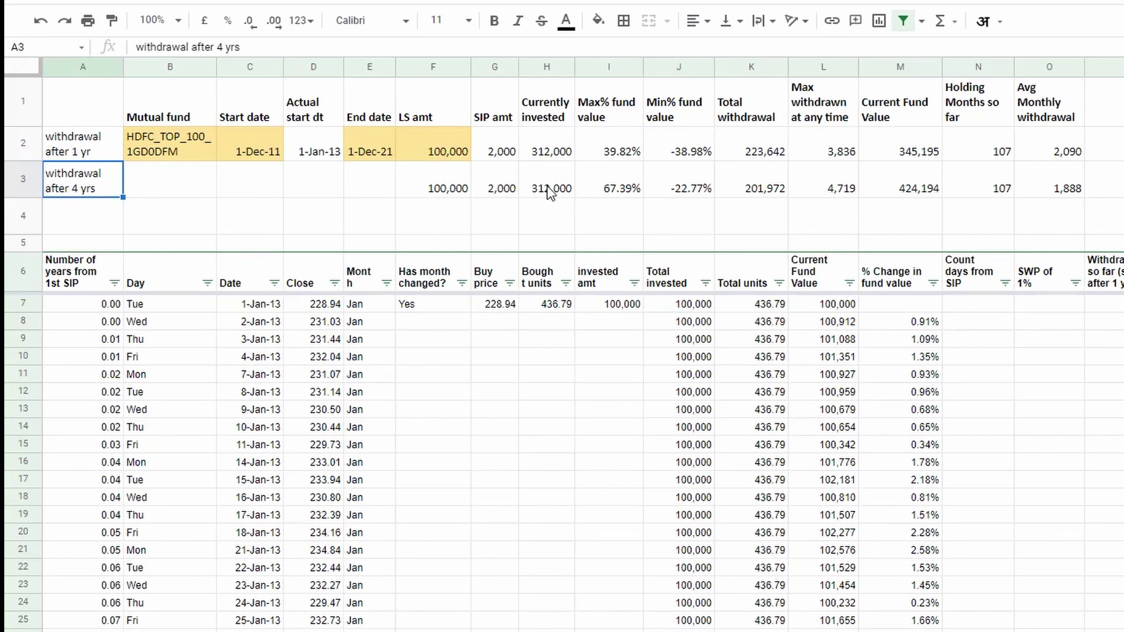
Check the highlighted fund, start date and lumpsum inputs, and compare them with the Backtest 4 yrs sheet before returning
click(159, 153)
click(248, 147)
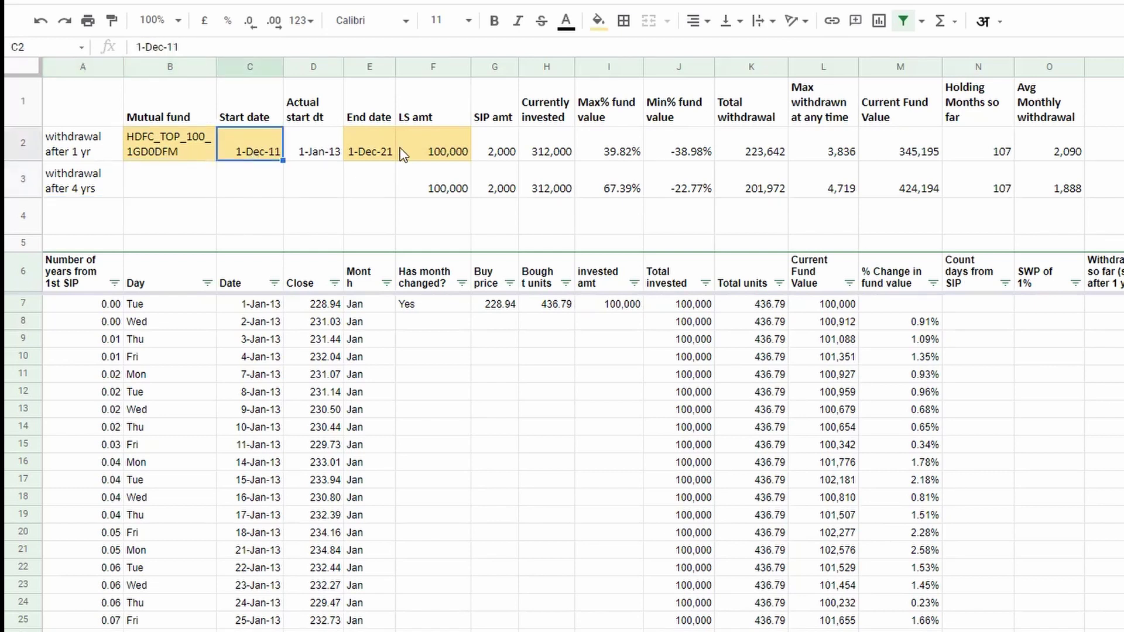
click(444, 150)
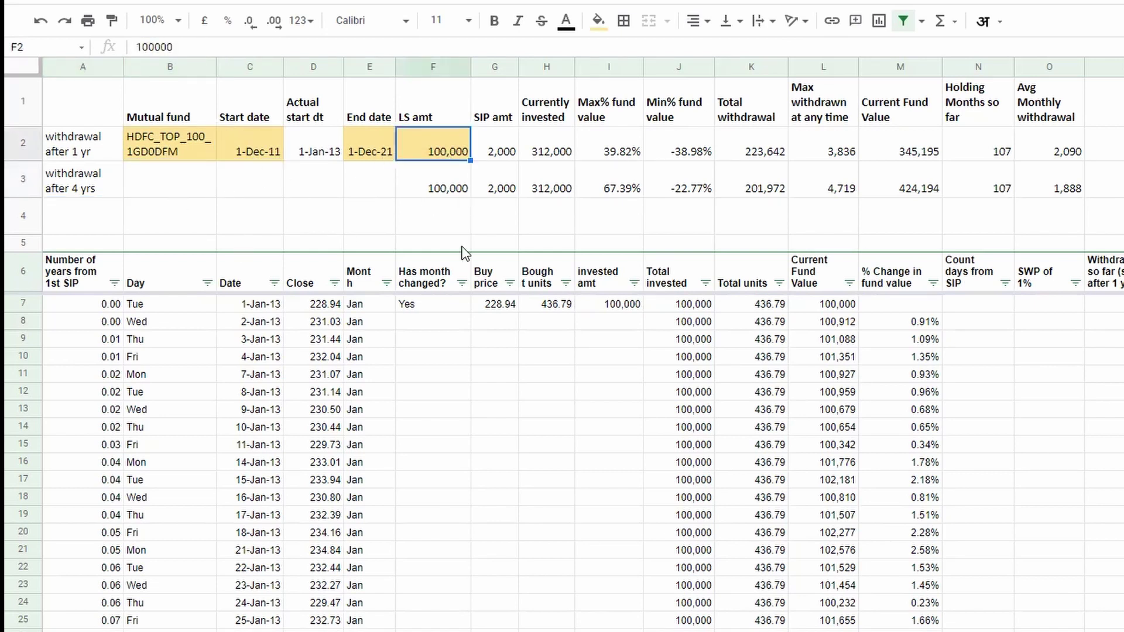
key(ctrl+shift+Page_Down)
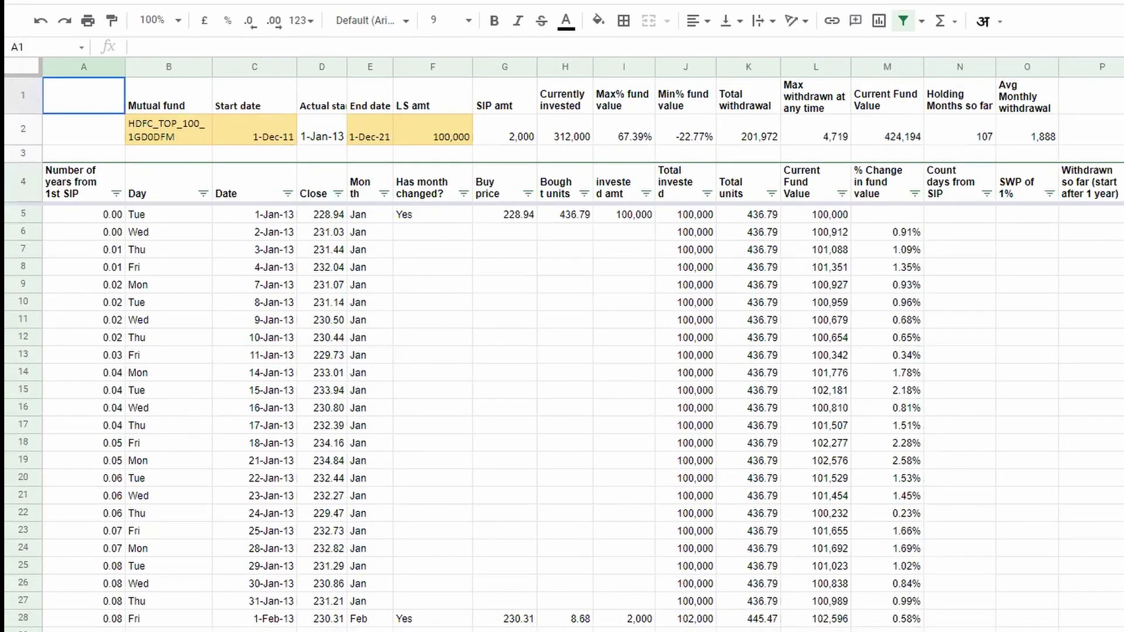
key(ctrl+shift+Page_Up)
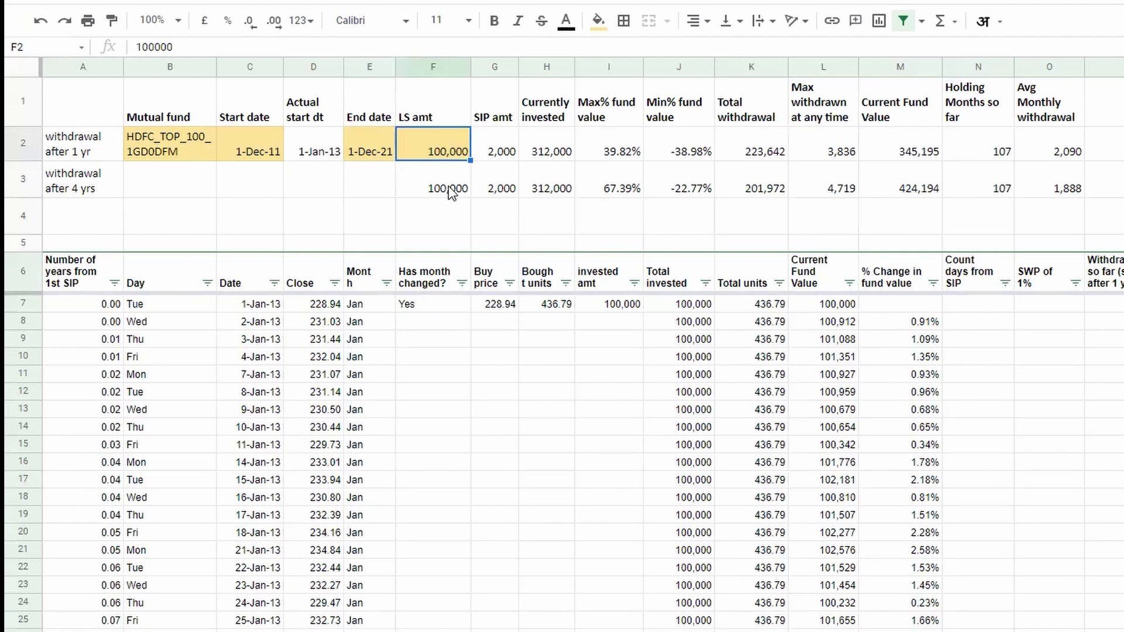
Examine the shared inputs in B2:H3, and compare the Max% fund value of the 1-year and 4-year withdrawal scenarios
drag(165, 149, 556, 181)
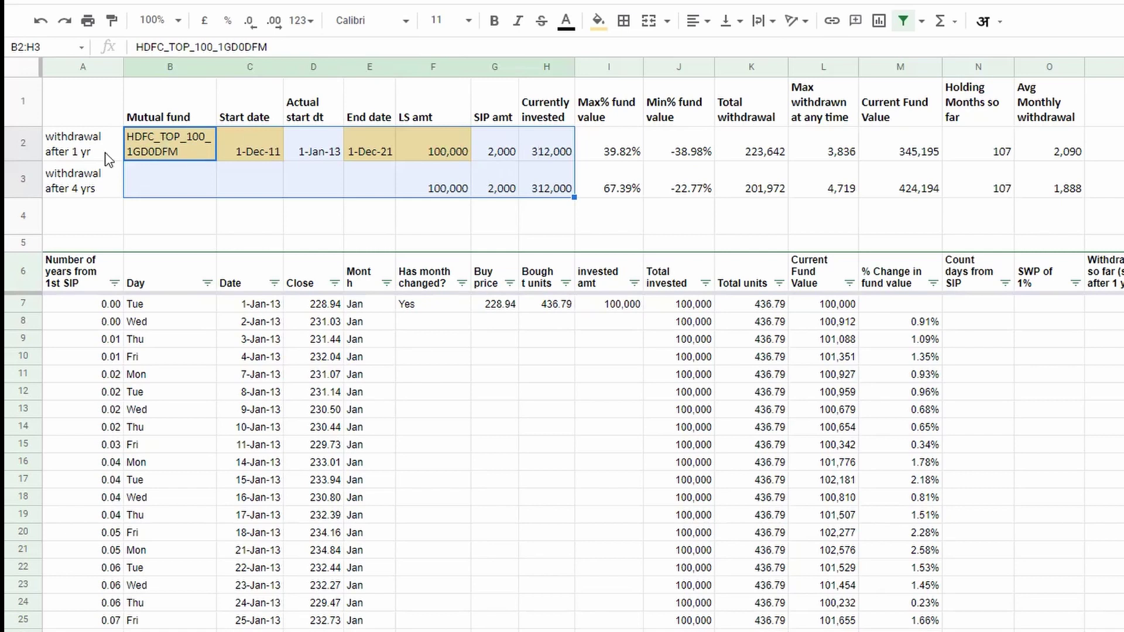
click(609, 154)
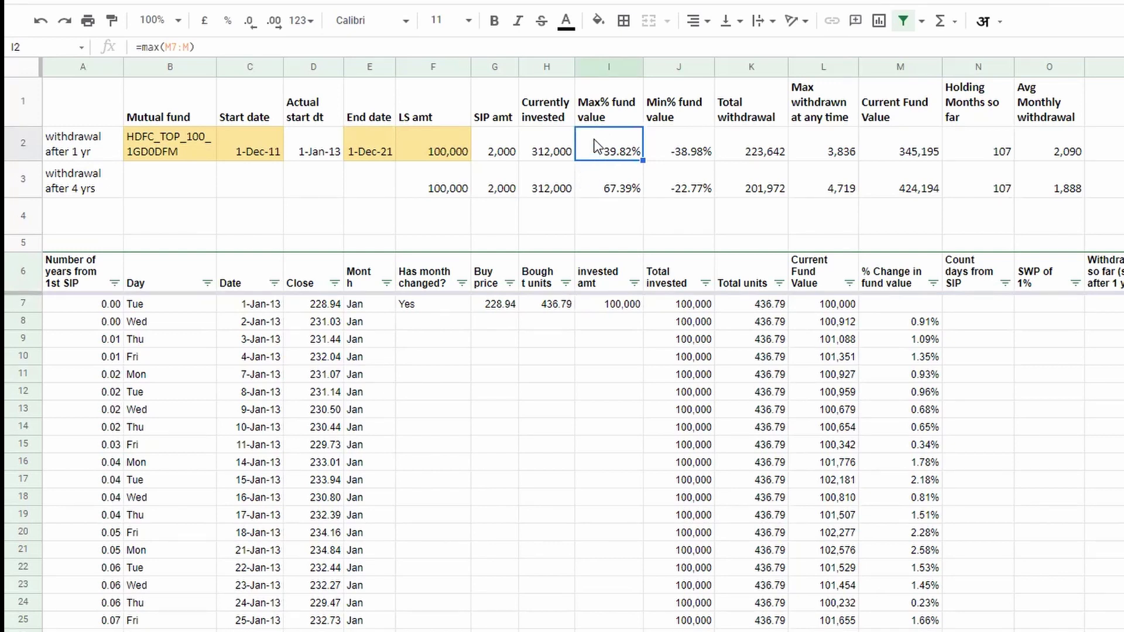
click(66, 153)
click(61, 188)
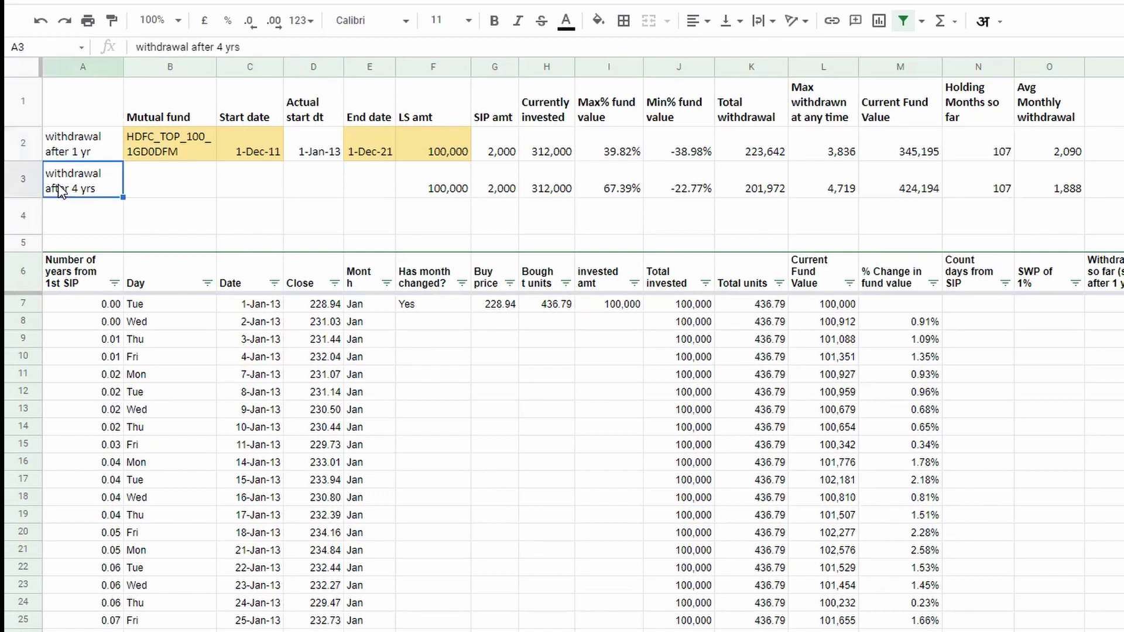
click(615, 184)
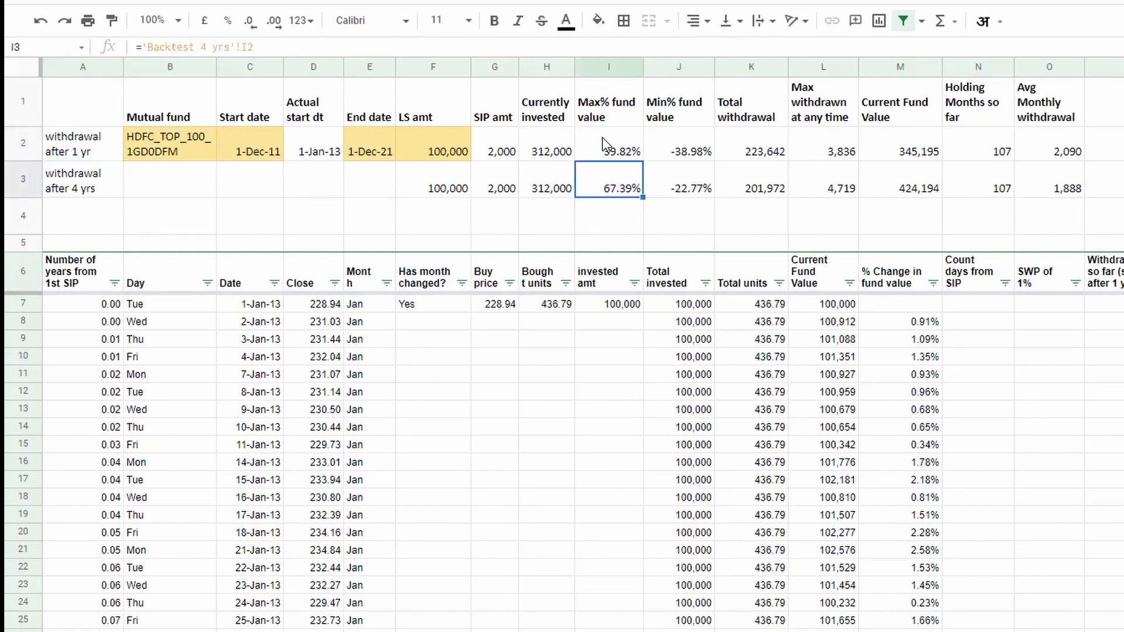
click(603, 143)
click(600, 187)
Compare the Min% fund value of both scenarios, and check the 1-year scenario's total withdrawal and maximum withdrawn amount
click(694, 148)
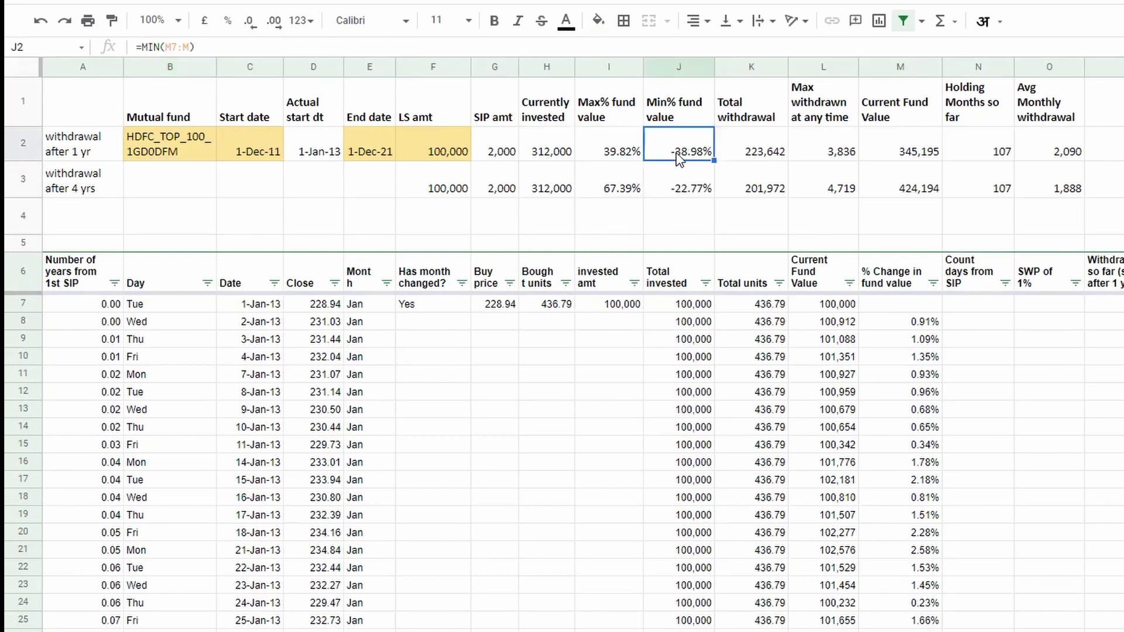
click(674, 182)
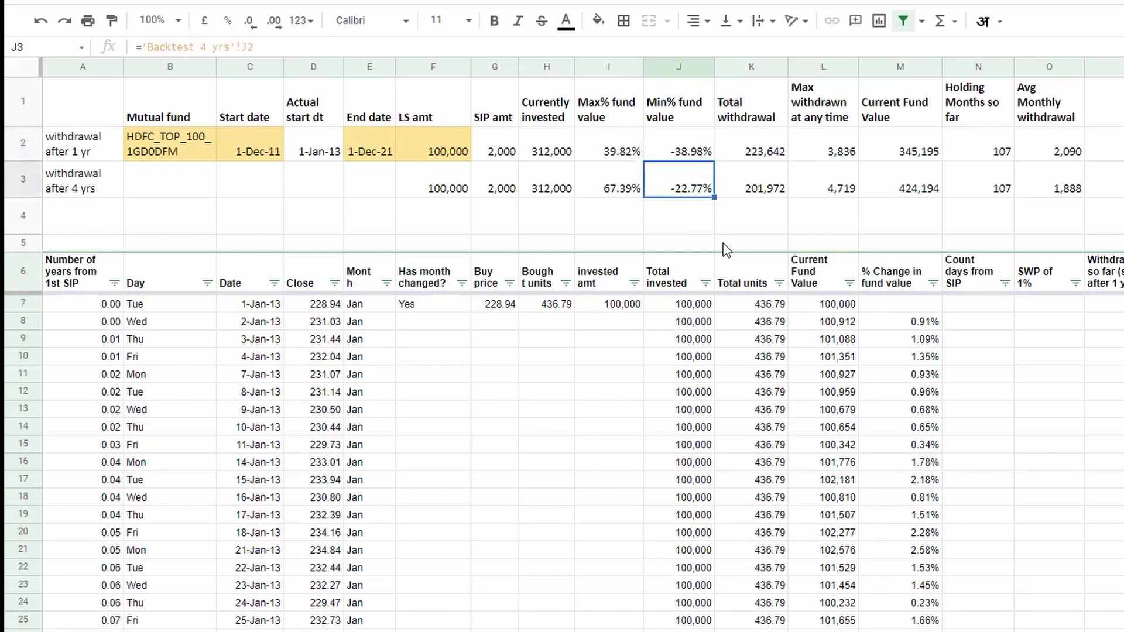
click(752, 158)
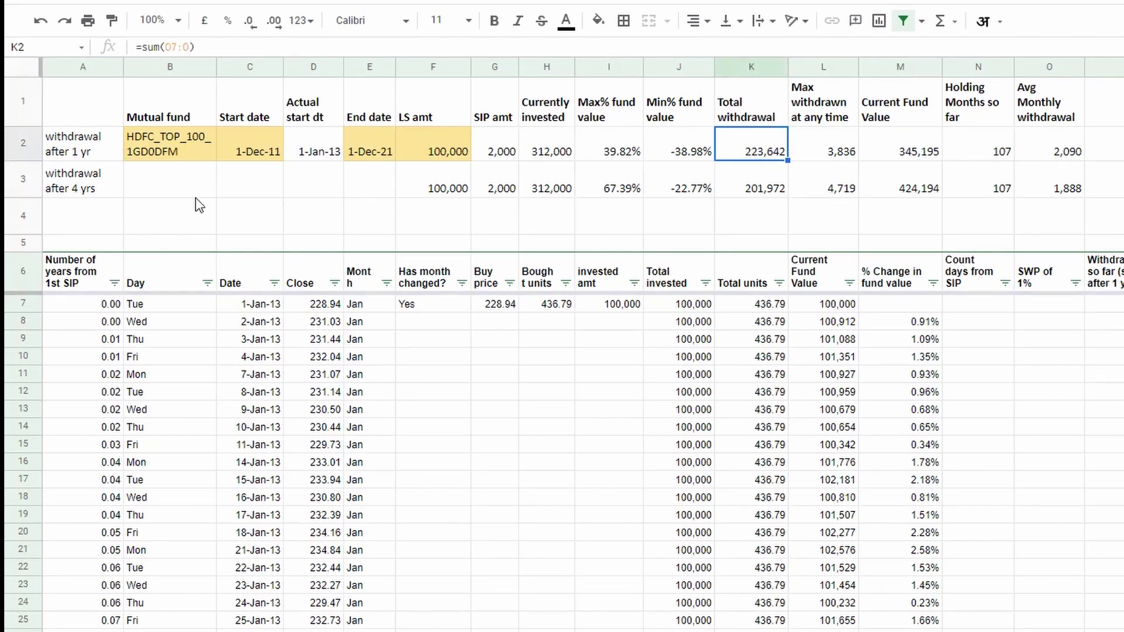
click(827, 147)
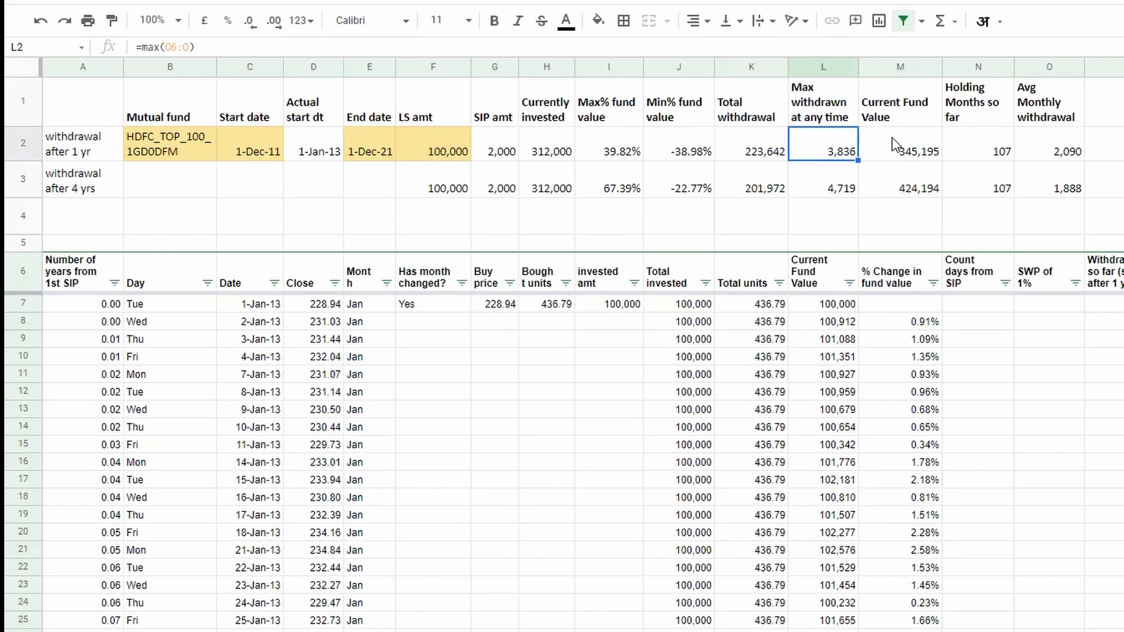
Check the 4-year scenario's maximum withdrawn amount, and the 1-year scenario's current fund value as of the end date
click(827, 191)
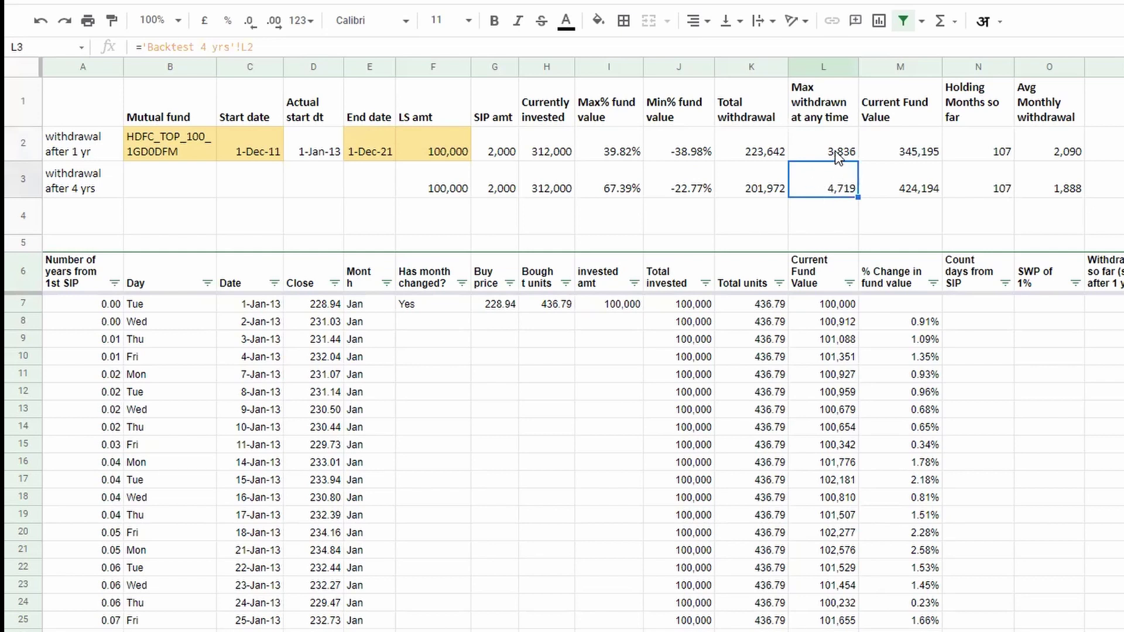
click(887, 138)
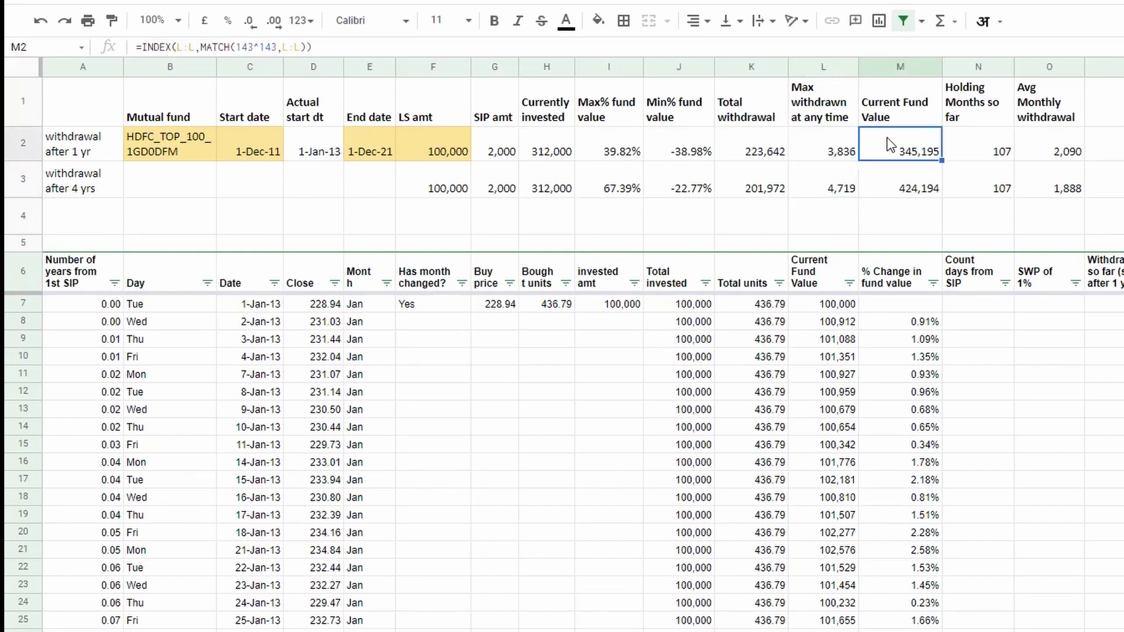
click(351, 151)
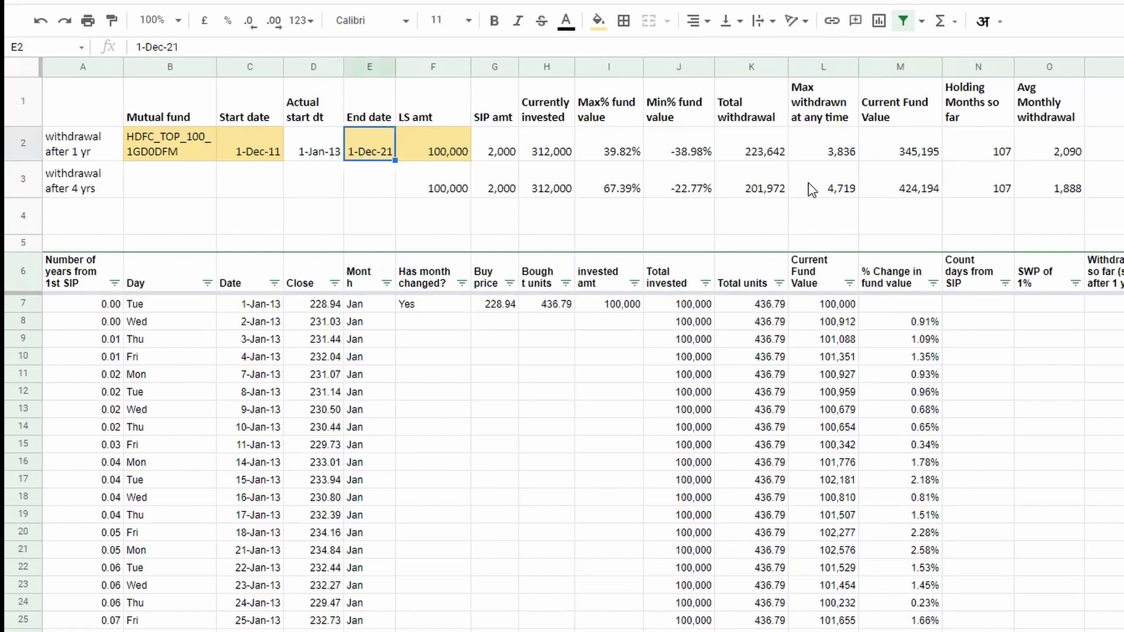
click(895, 139)
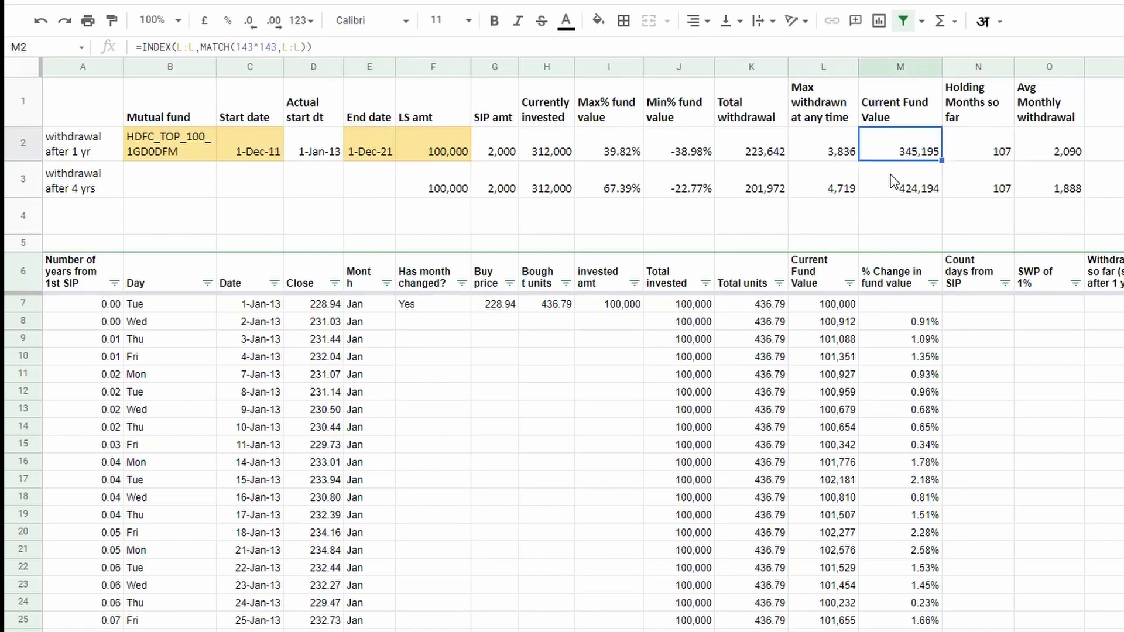
Examine the holding months formula in N2 together with the start date, actual start date and end date behind it
click(982, 146)
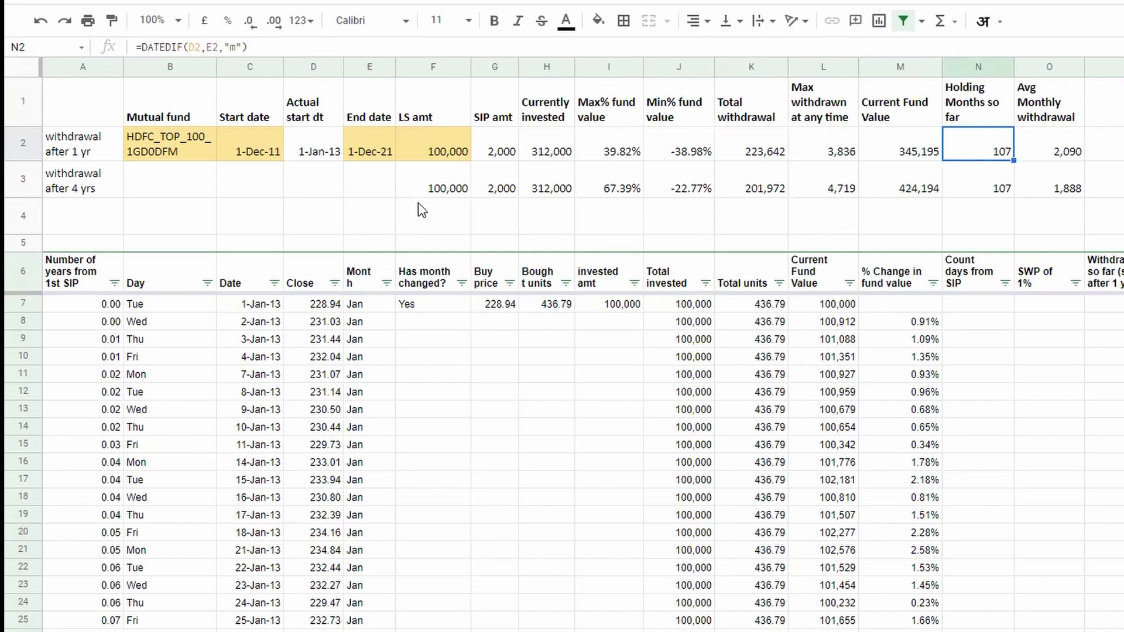
click(309, 111)
click(316, 154)
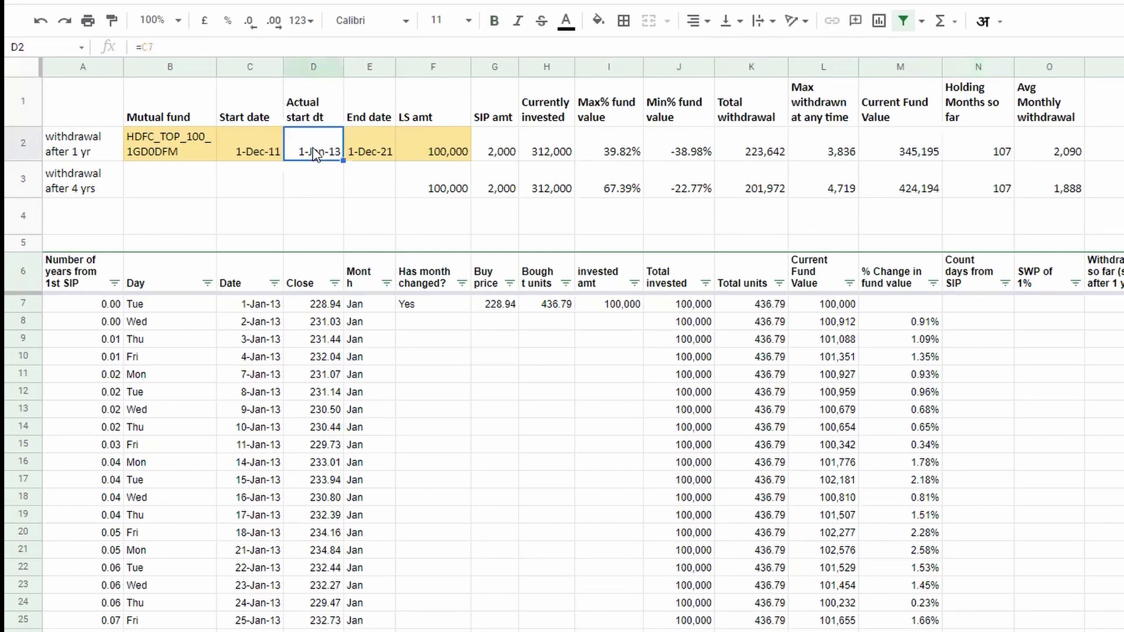
click(261, 151)
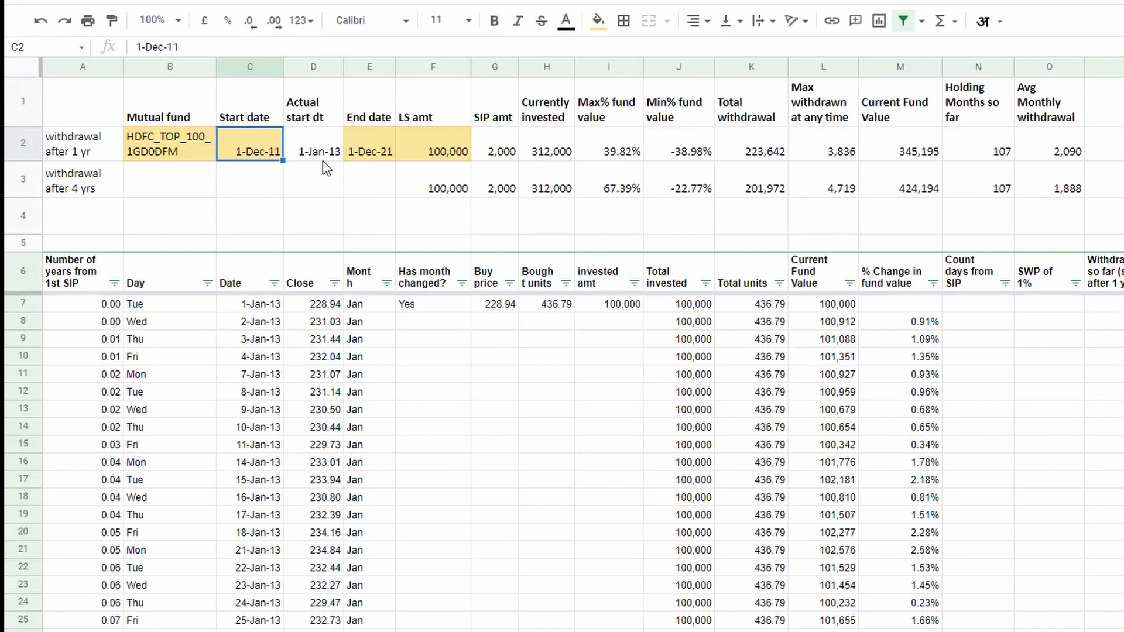
click(307, 139)
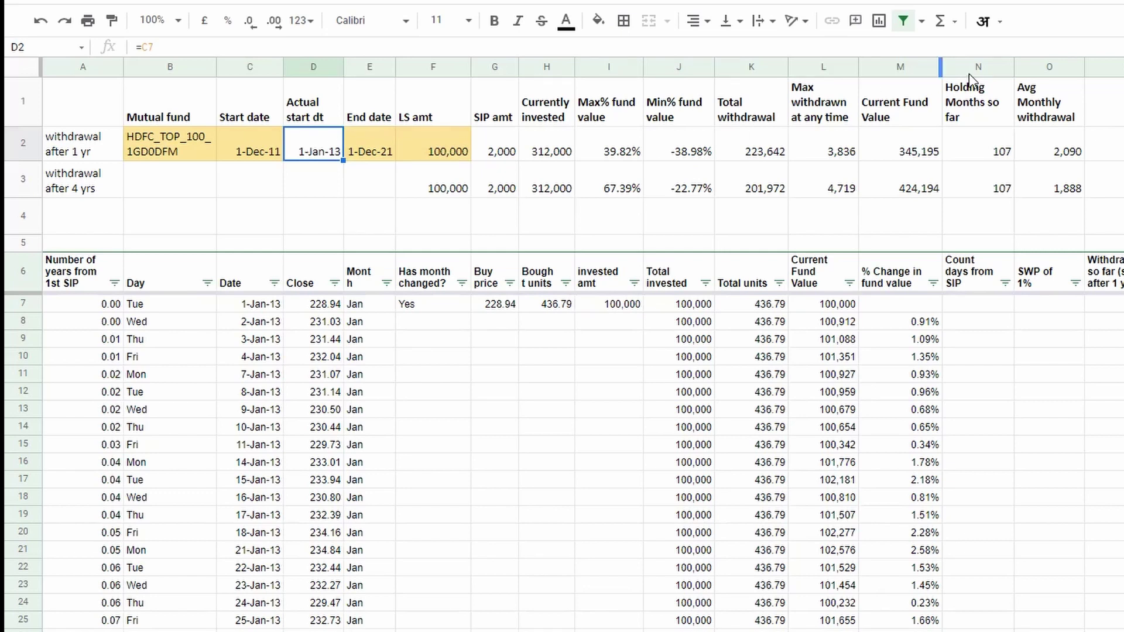
click(966, 151)
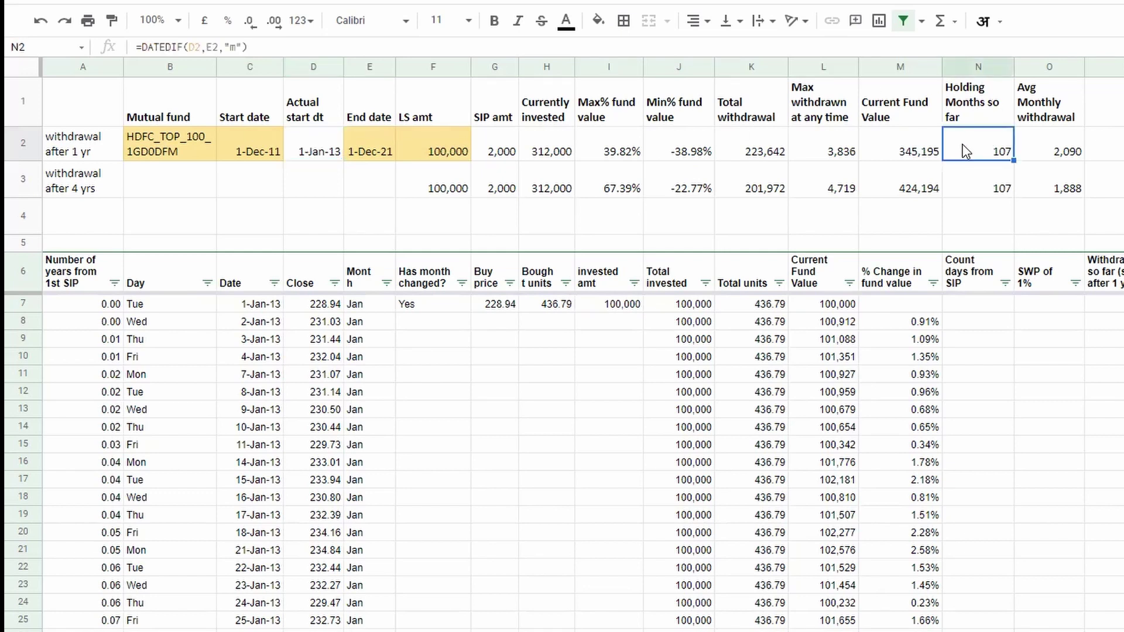
double_click(997, 153)
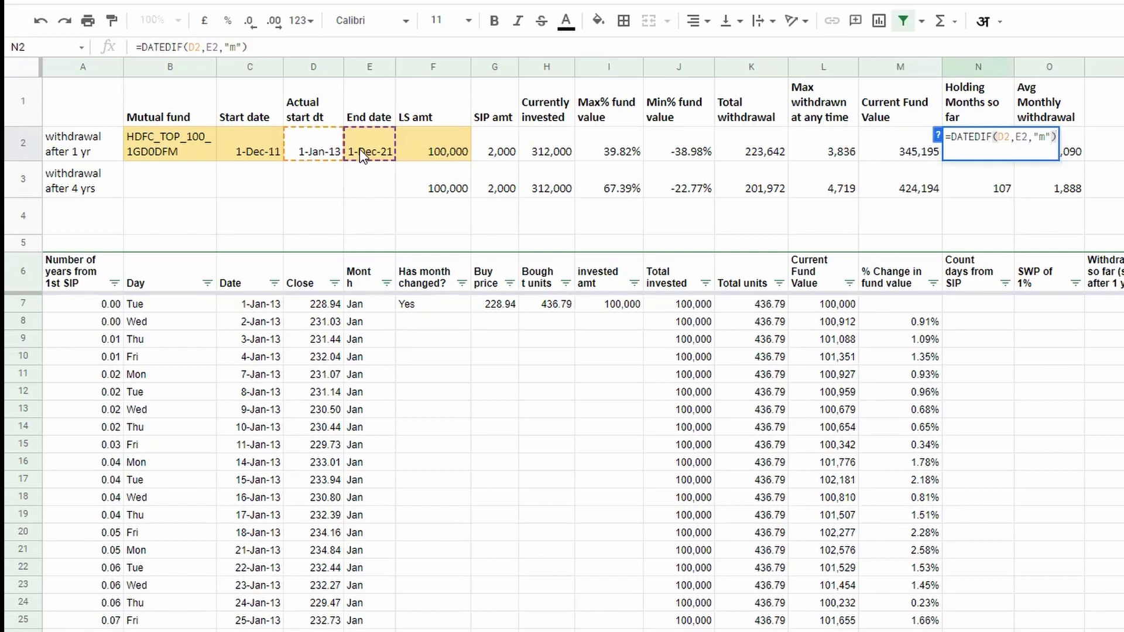
key(Escape)
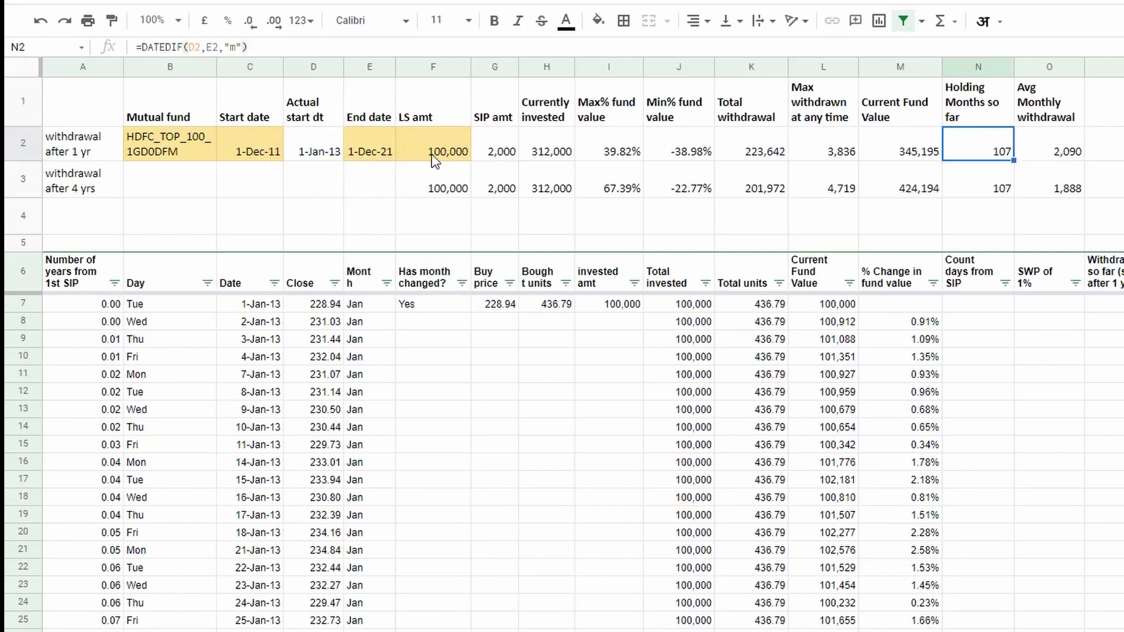
Inspect the average monthly withdrawal formula in O2, and compare the 1-year and 4-year scenarios' averages in O2 and O3
double_click(1046, 147)
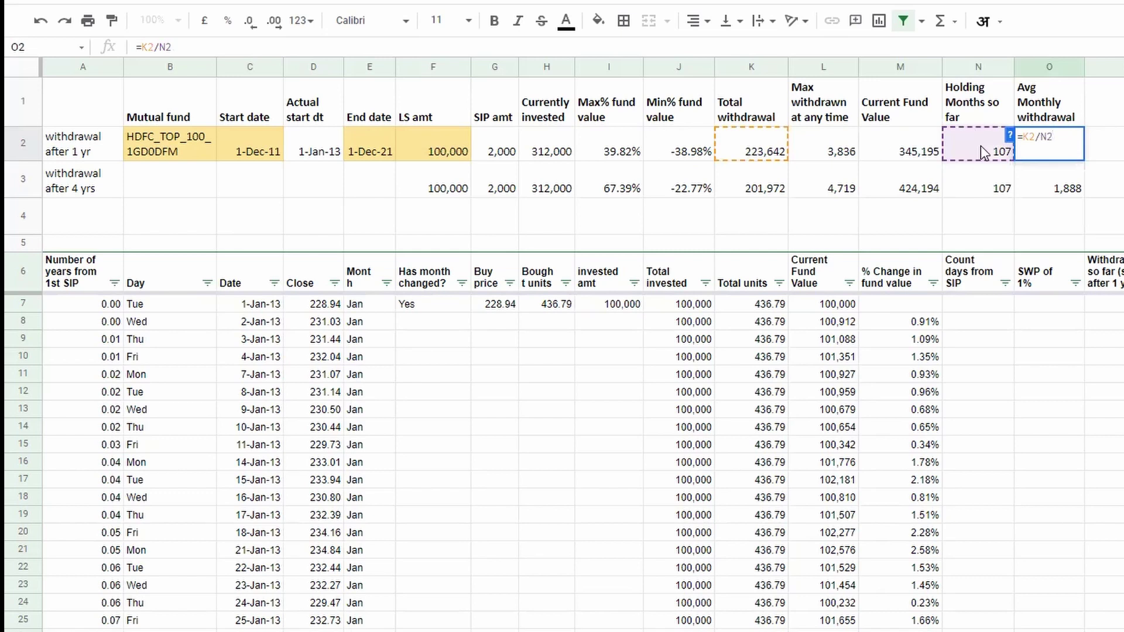
key(Escape)
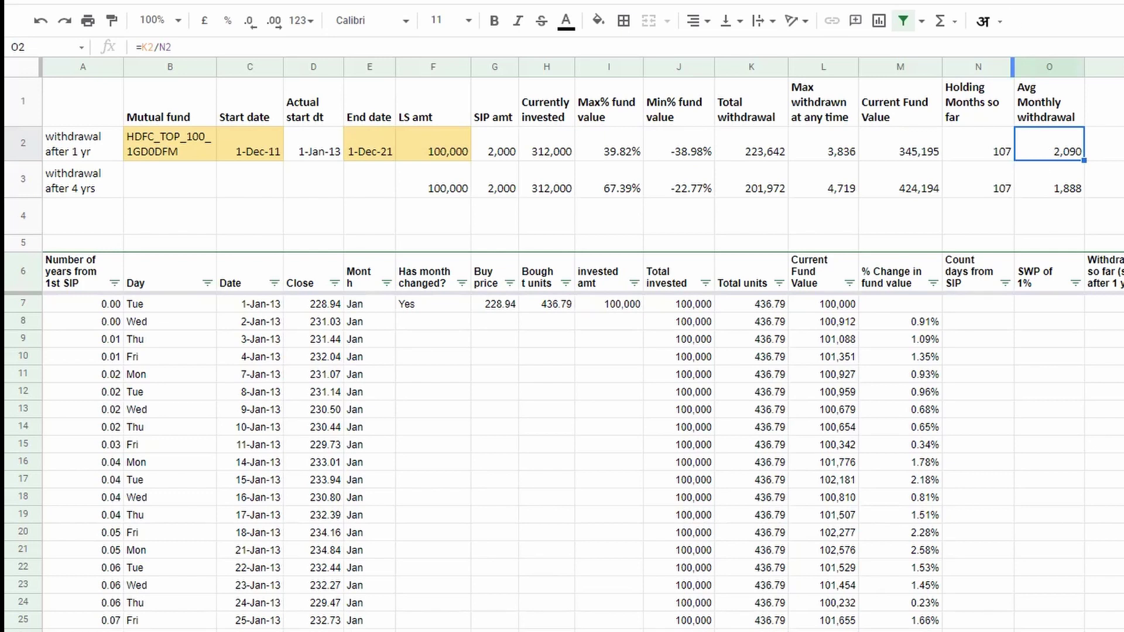
key(Right)
click(1055, 145)
click(1042, 183)
click(1061, 153)
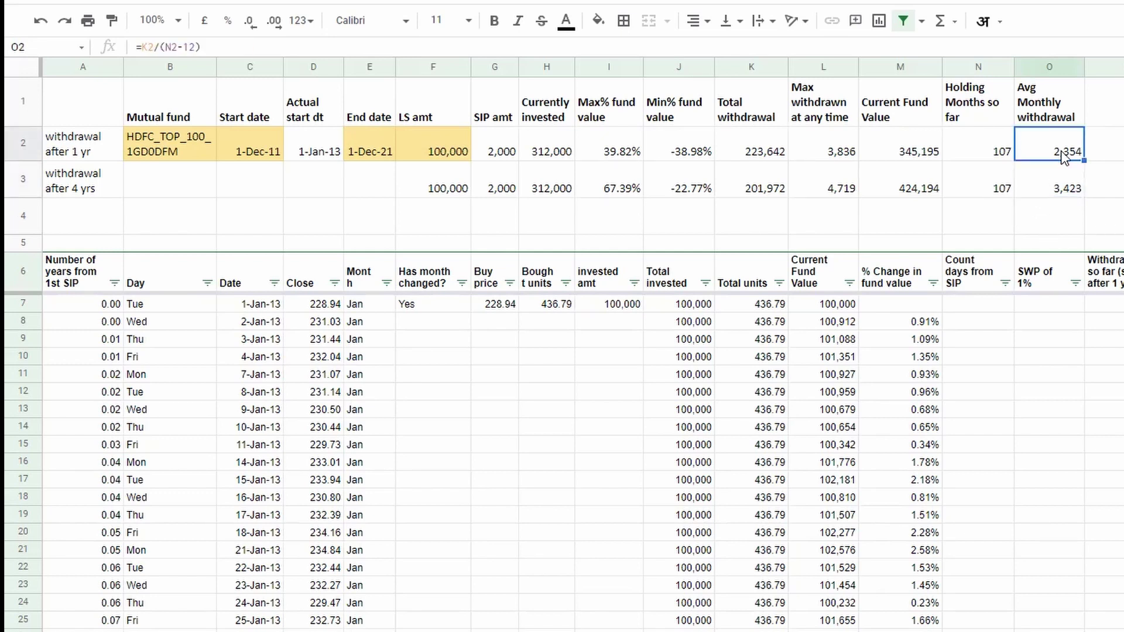
click(1051, 175)
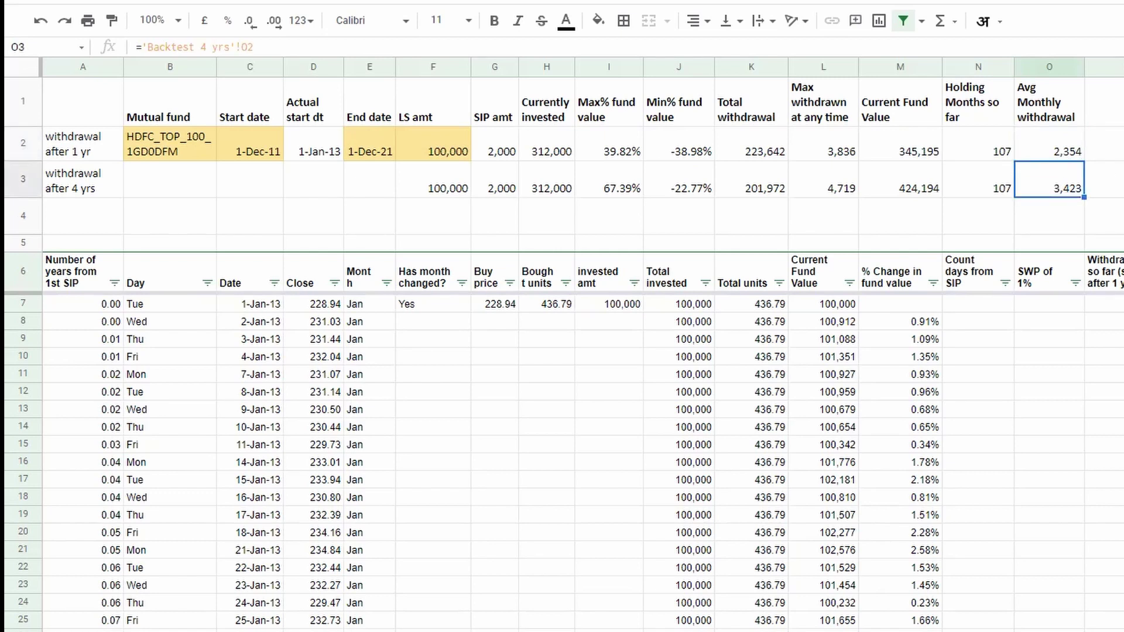
click(1059, 144)
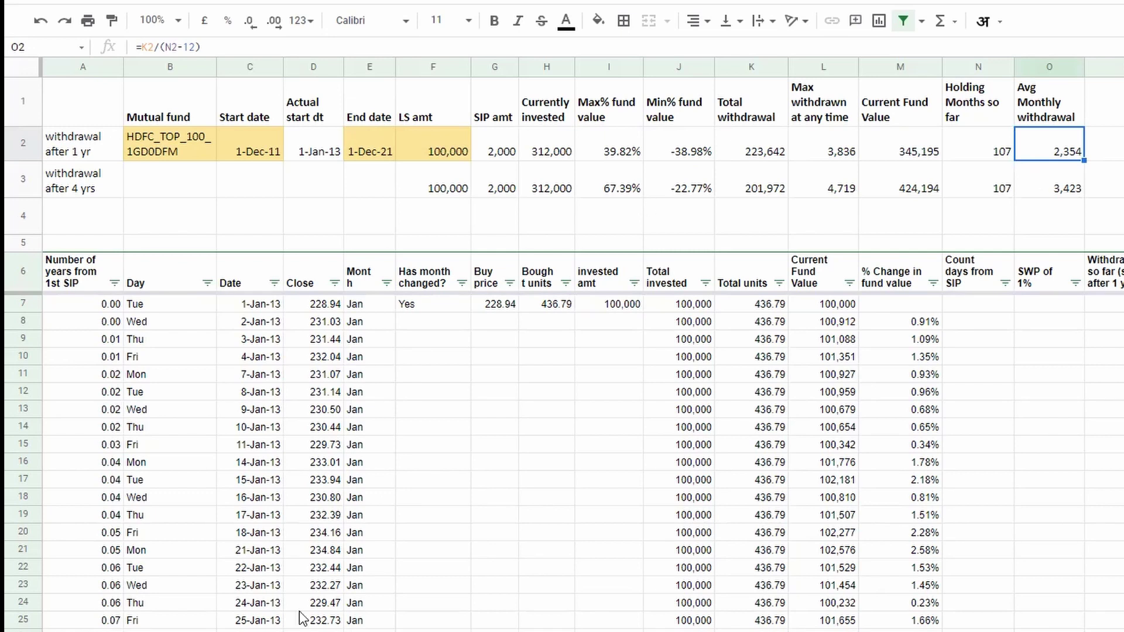
View the summary sheet of results for all funds, and check the backtest's mutual fund code in B2 alongside the Google Finance site
key(ctrl+shift+Page_Up)
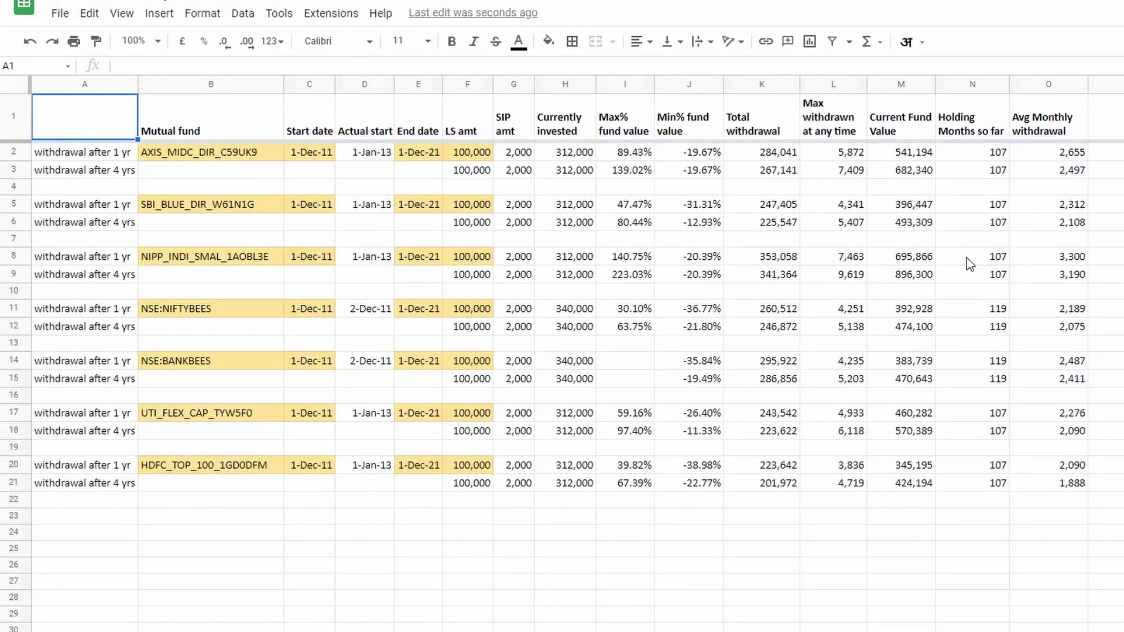
key(ctrl+shift+Page_Down)
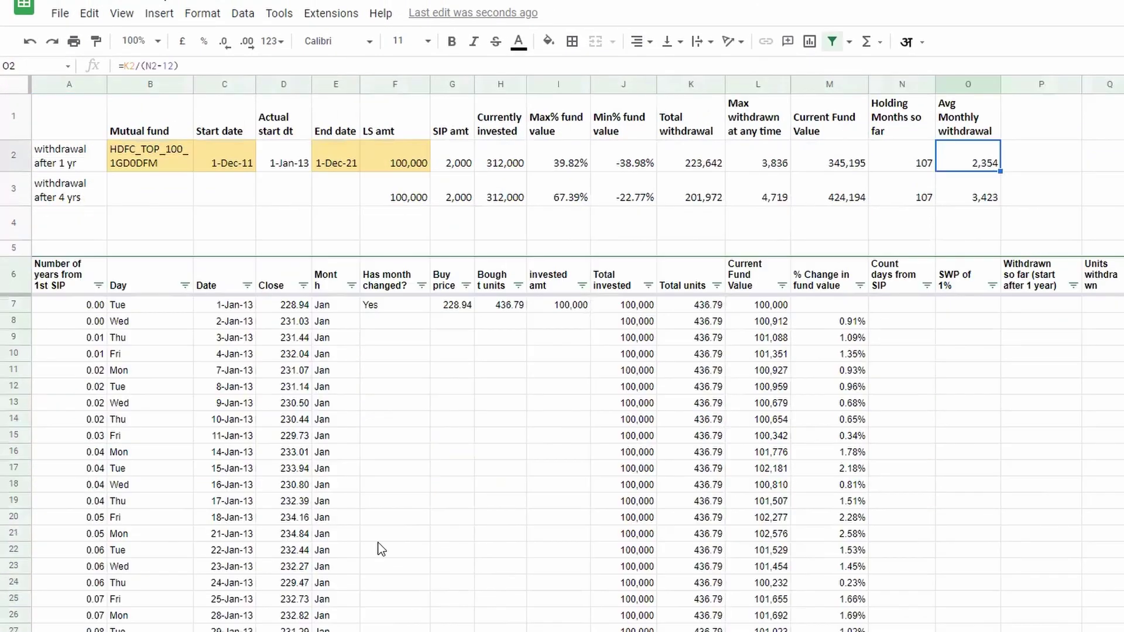
click(124, 149)
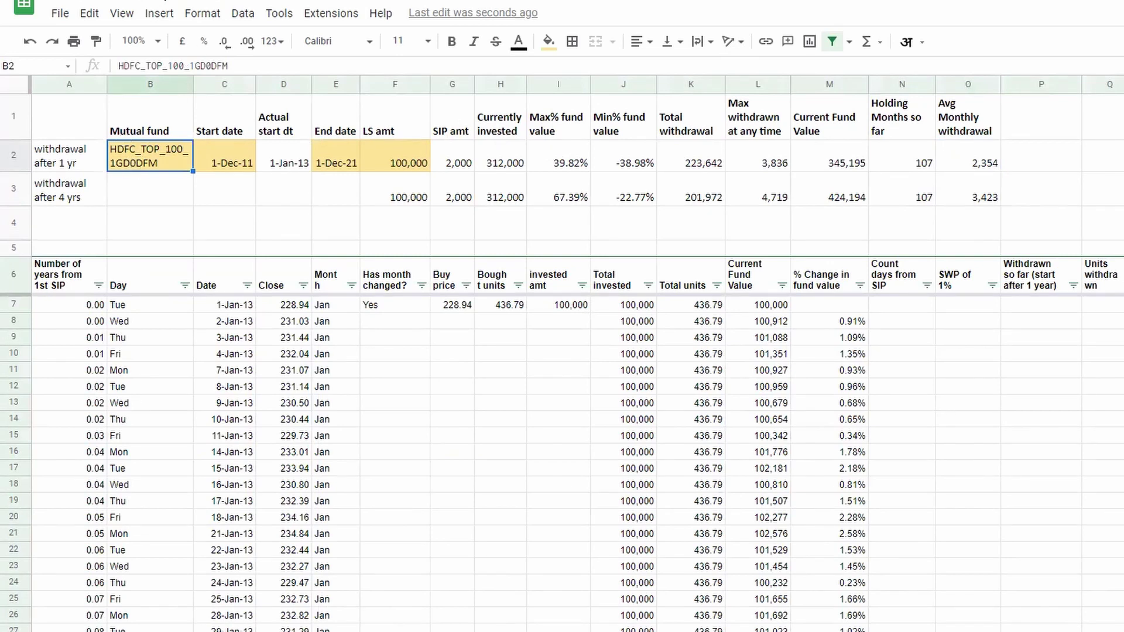
key(alt+Tab)
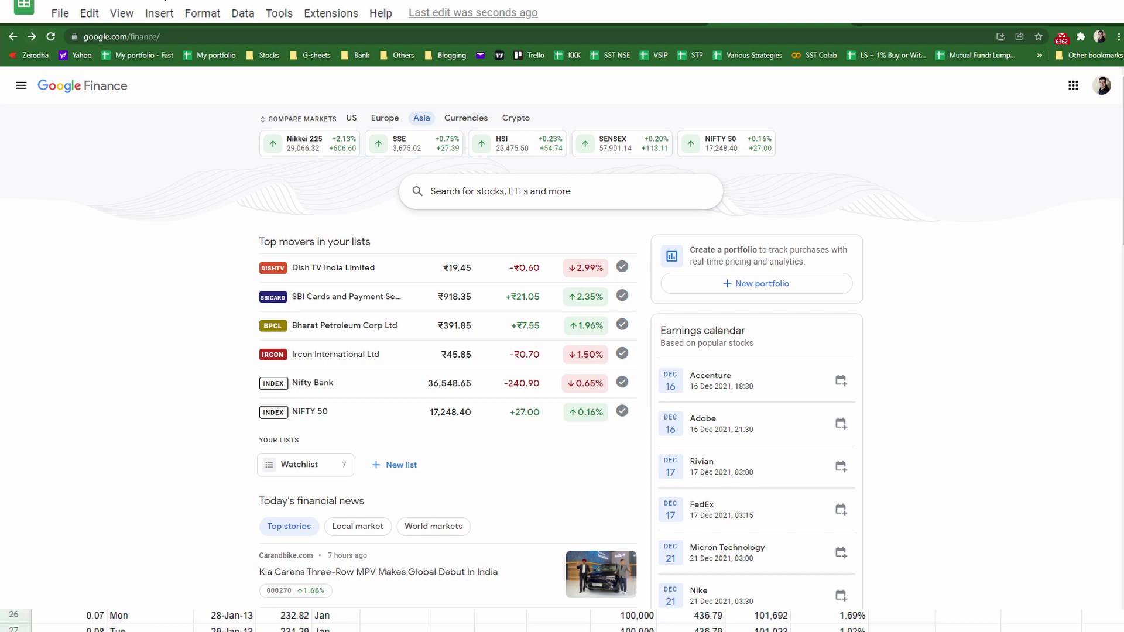
key(alt+Tab)
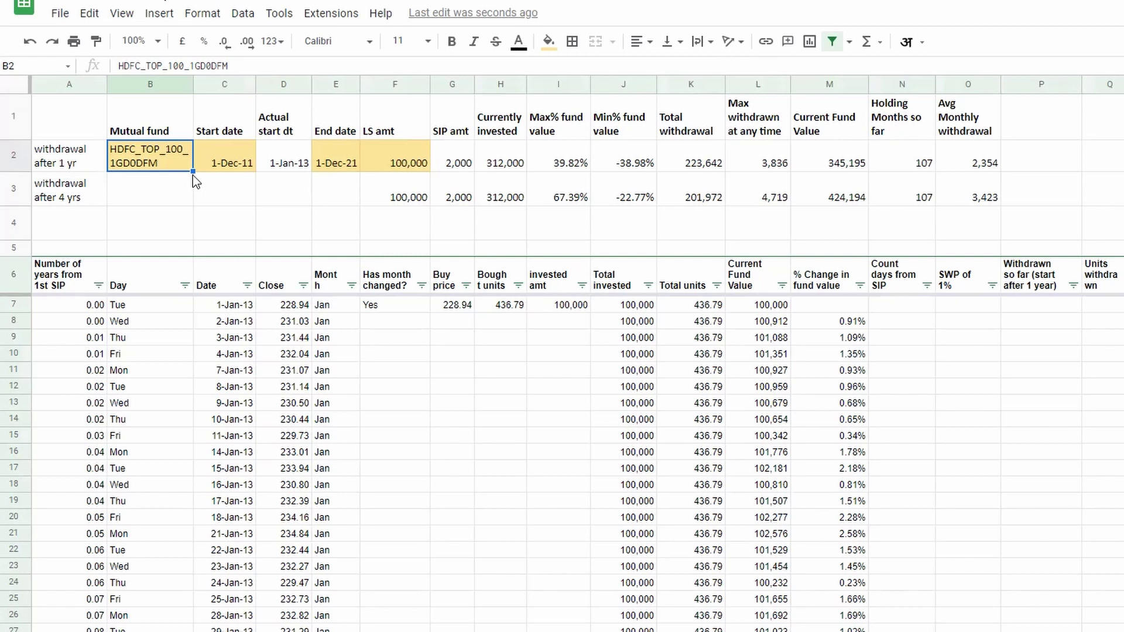
Look at the Investment LS+SIP+SWP sheet, and switch to the PowerPoint slide show to present the strategy's first benefit
key(ctrl+shift+Page_Down)
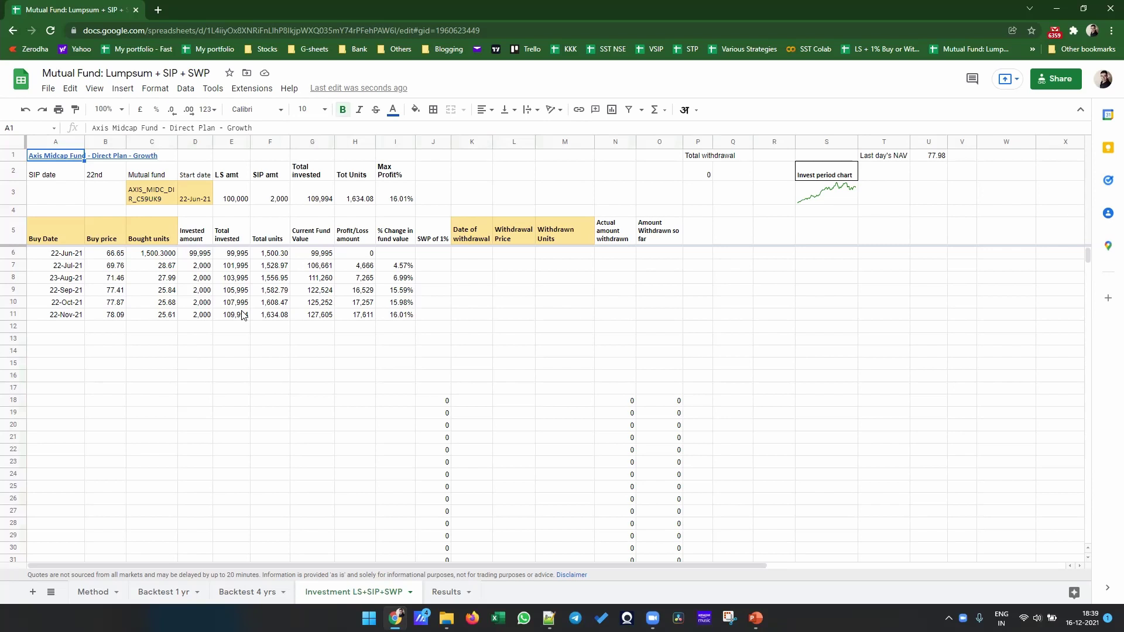
key(alt+Tab)
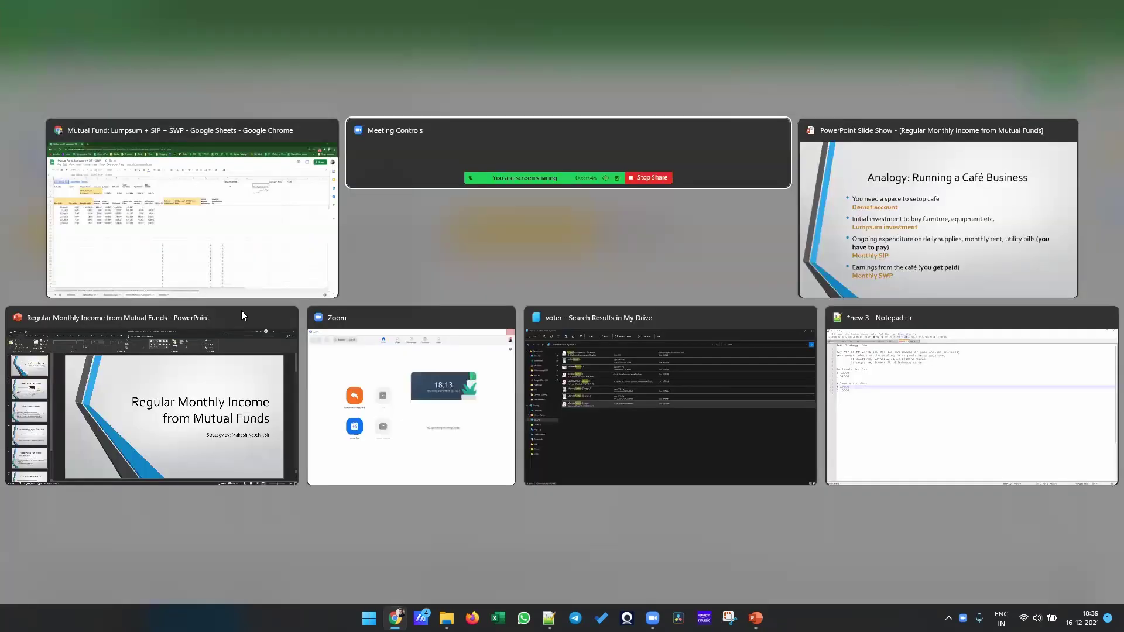
key(alt+Tab)
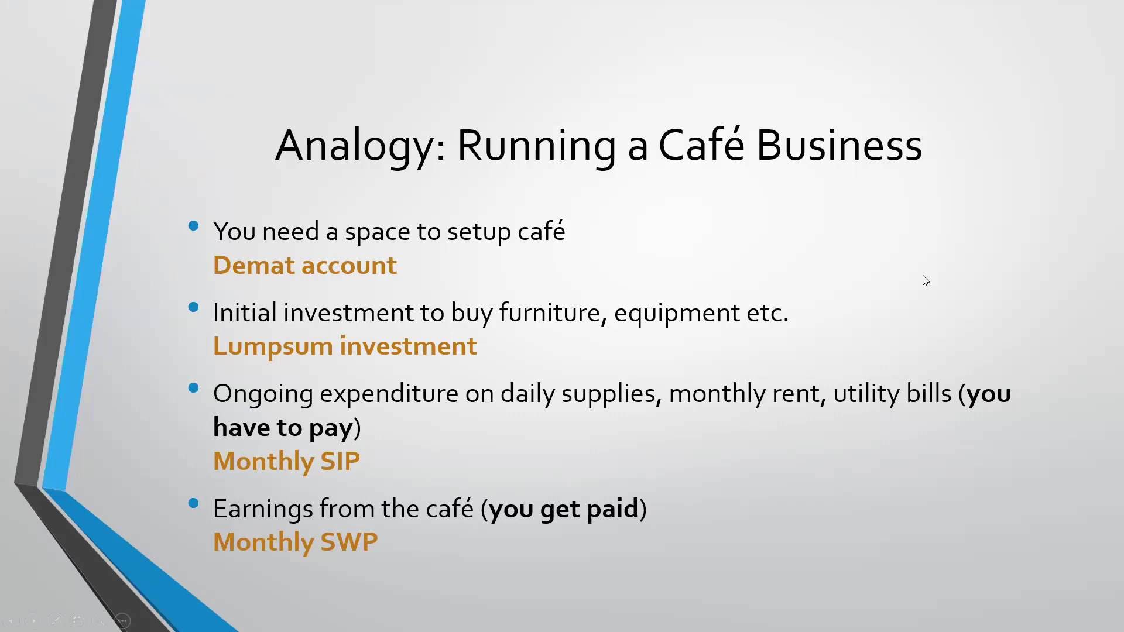
key(Right)
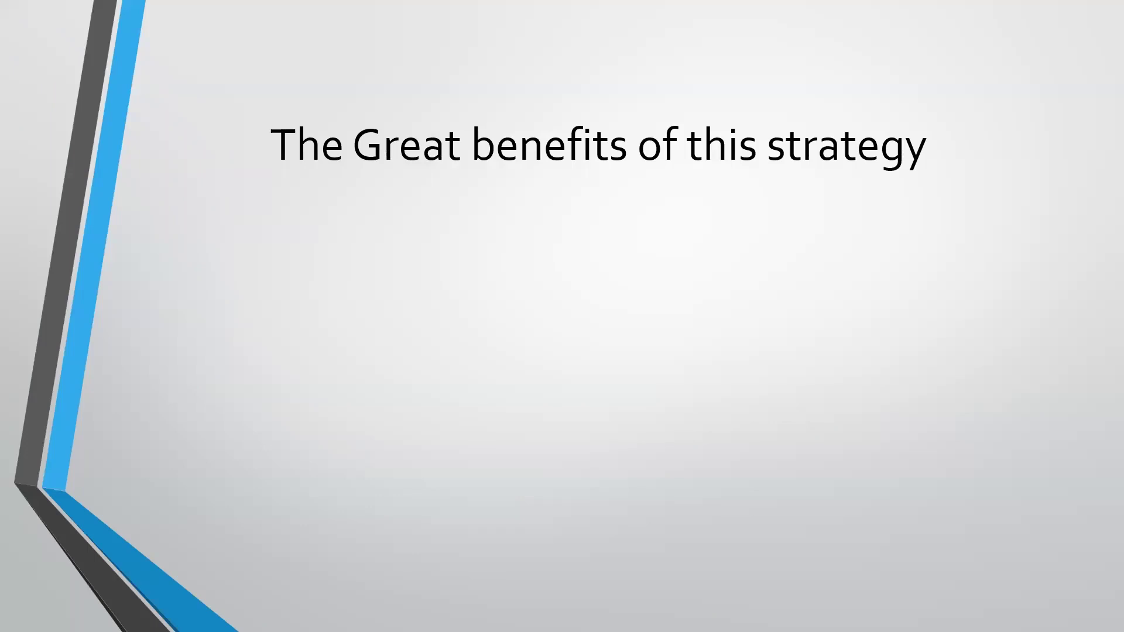
key(Right)
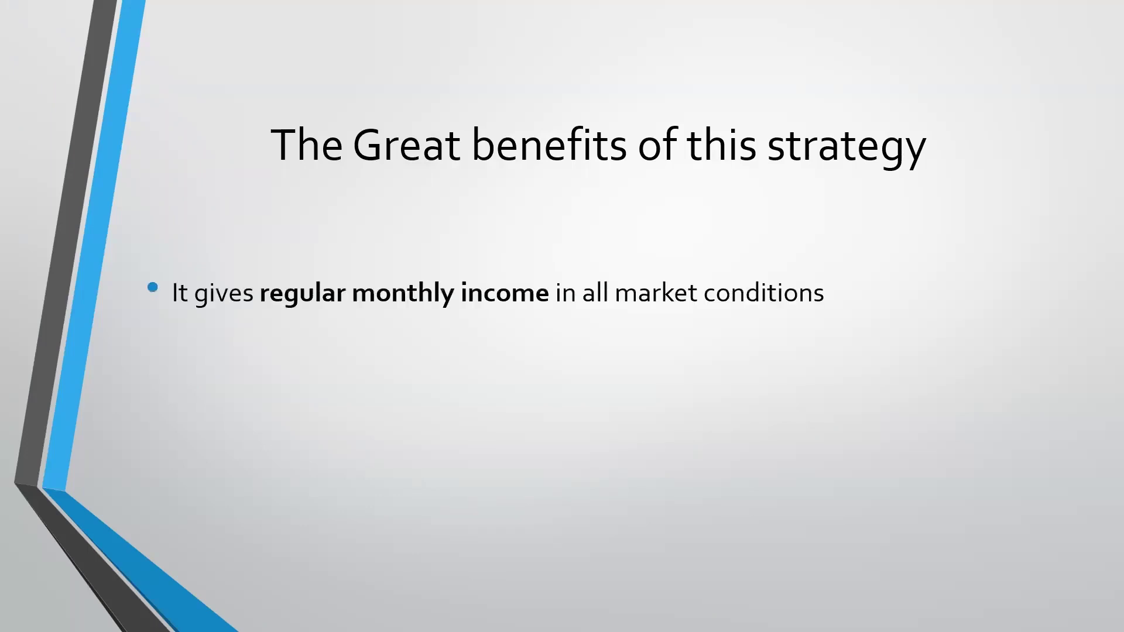